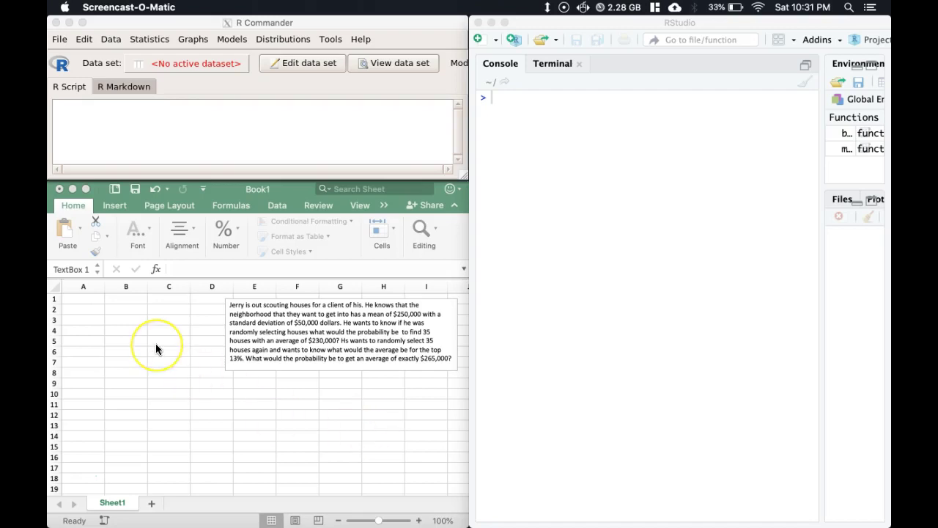
Step: Enter the mean label mu= in A2 with 250000 in B2
{"action": "left_click", "coordinate": [74, 301]}
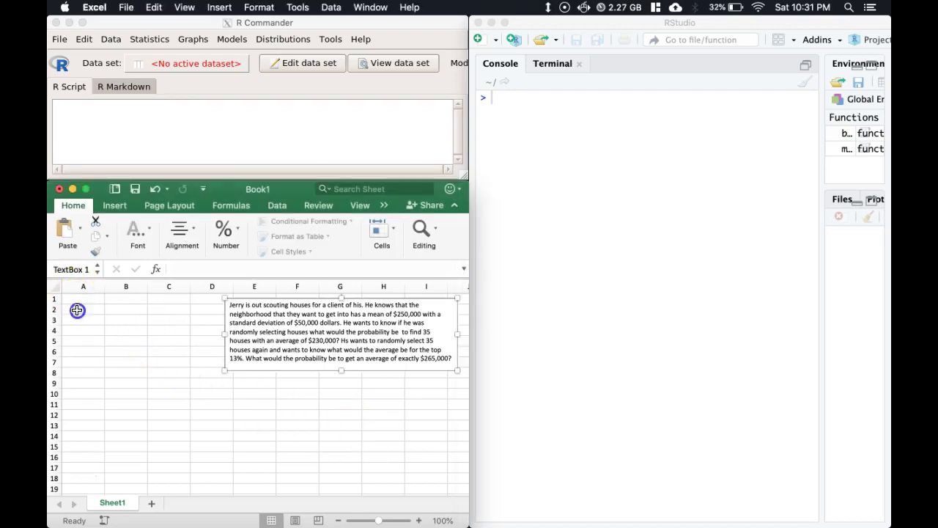
{"action": "left_click", "coordinate": [77, 309]}
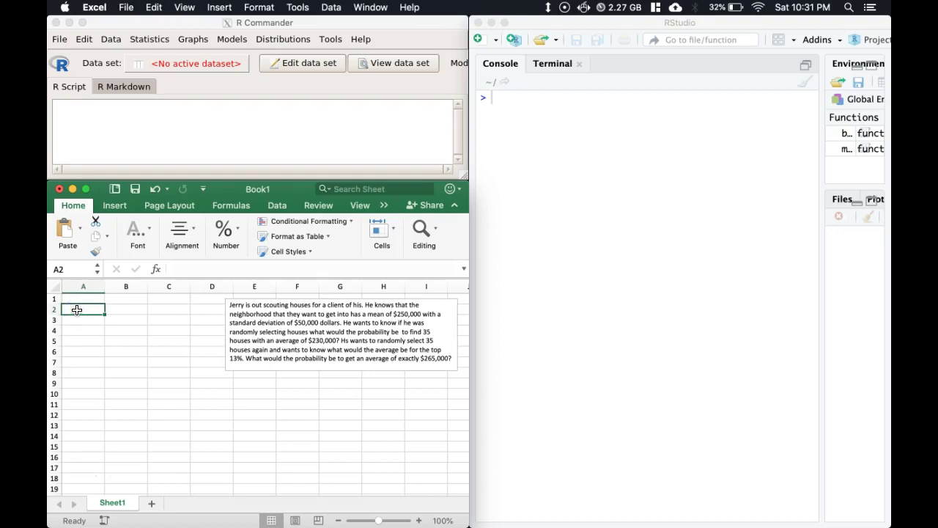
{"action": "type", "text": "mu="}
{"action": "key", "text": "Tab"}
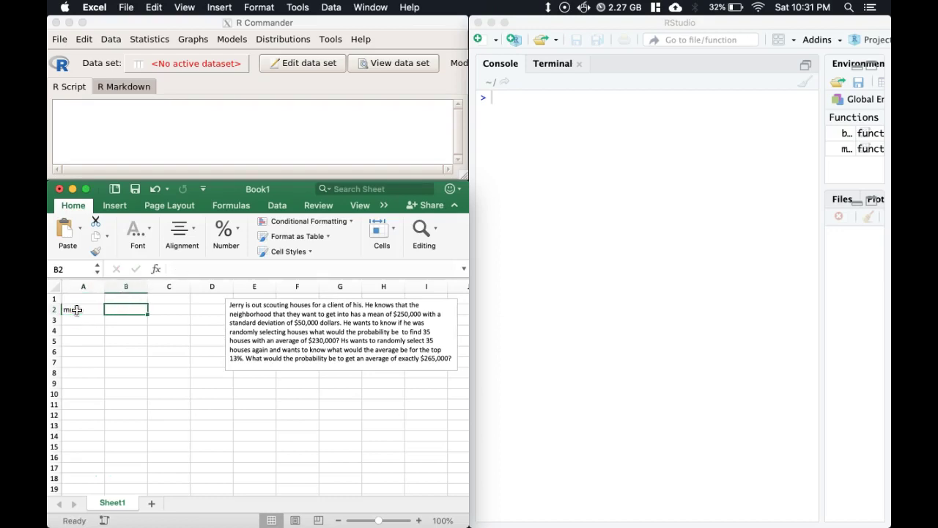
{"action": "type", "text": "25000"}
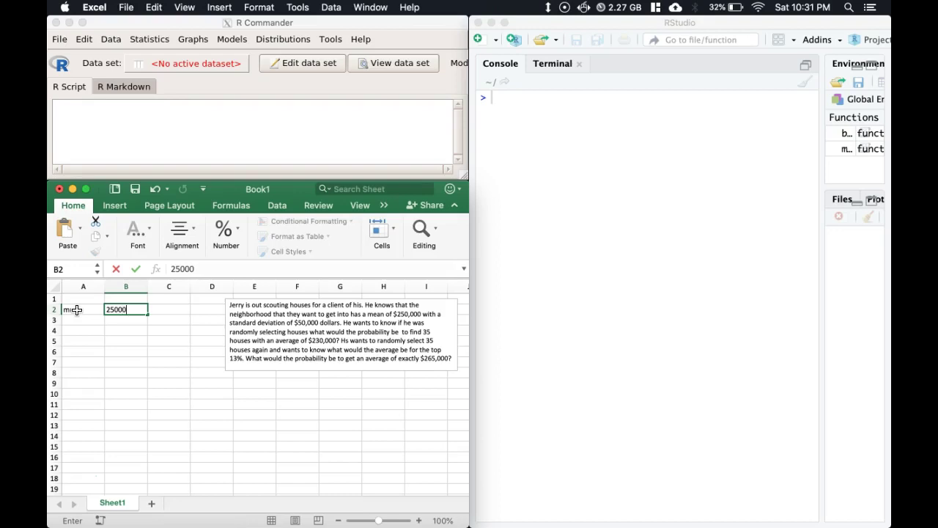
{"action": "type", "text": "0"}
{"action": "key", "text": "Return"}
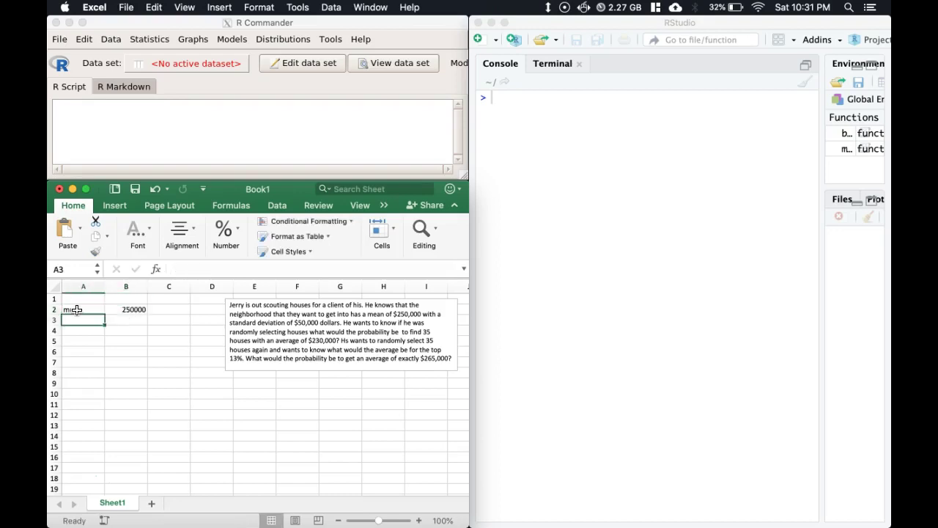
Step: Enter the label sigma= in A3 with 50,000 in B3
{"action": "type", "text": "si"}
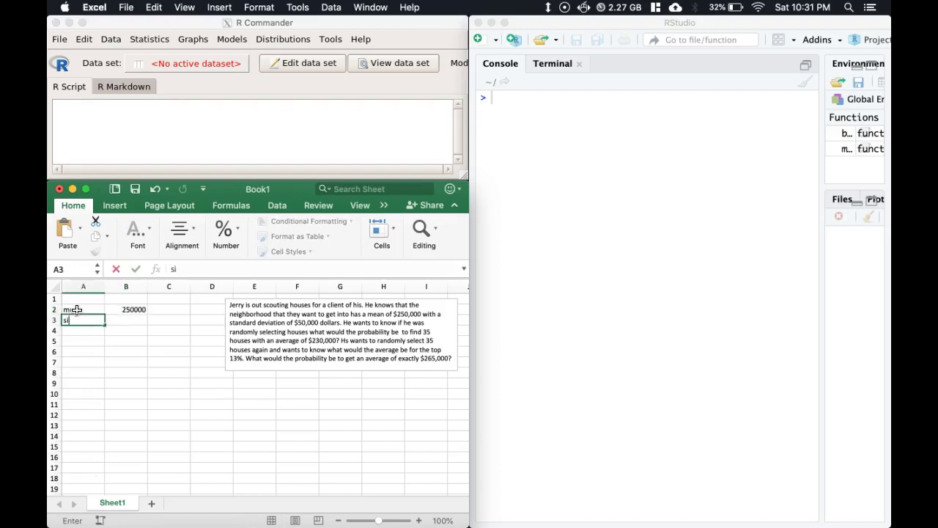
{"action": "type", "text": "gma="}
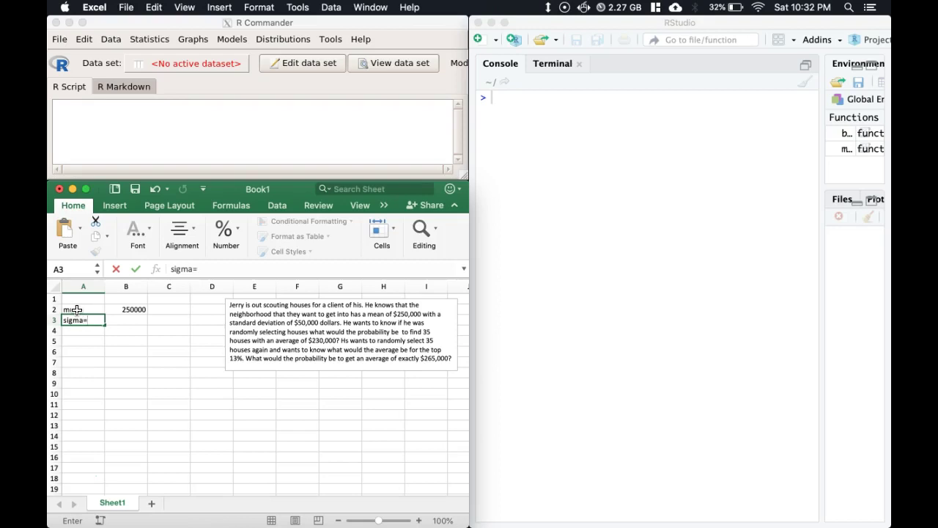
{"action": "key", "text": "Tab"}
{"action": "type", "text": "50"}
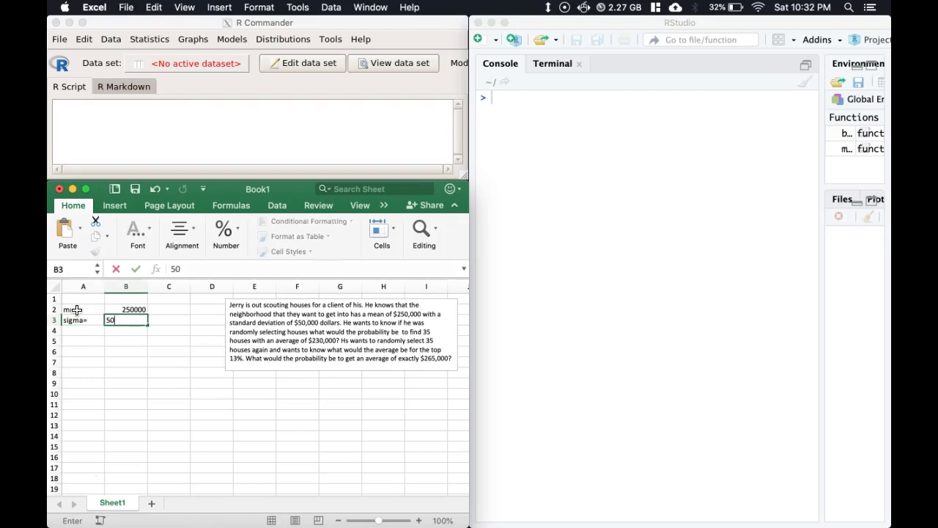
{"action": "type", "text": ",000"}
{"action": "key", "text": "Return"}
{"action": "left_click", "coordinate": [130, 319]}
{"action": "double_click", "coordinate": [134, 320]}
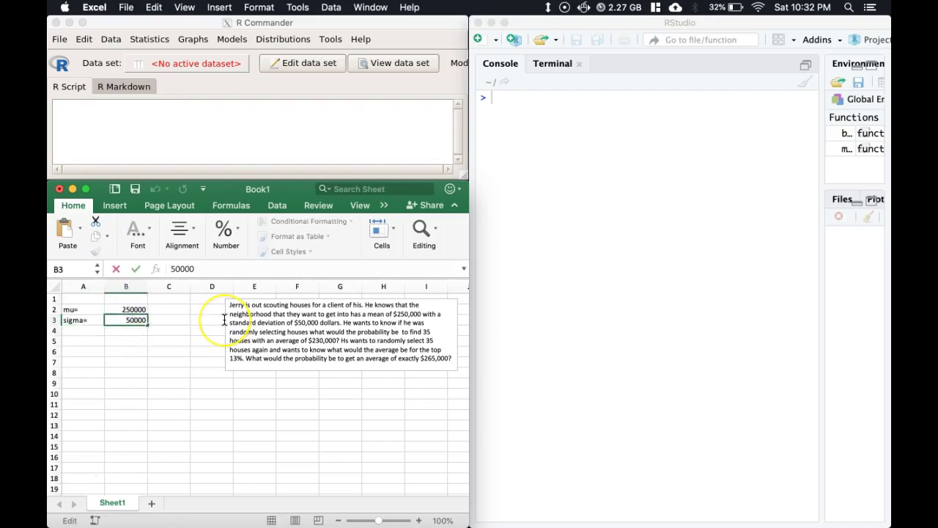
{"action": "key", "text": "Return"}
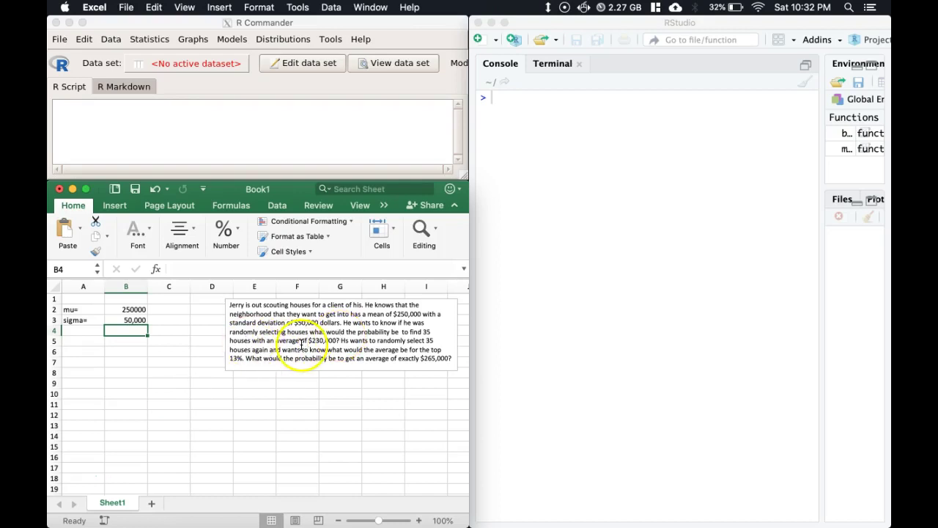
Step: Edit the problem text to read 'average less than $230,000?', removing the extra 'of'
{"action": "left_click", "coordinate": [299, 340]}
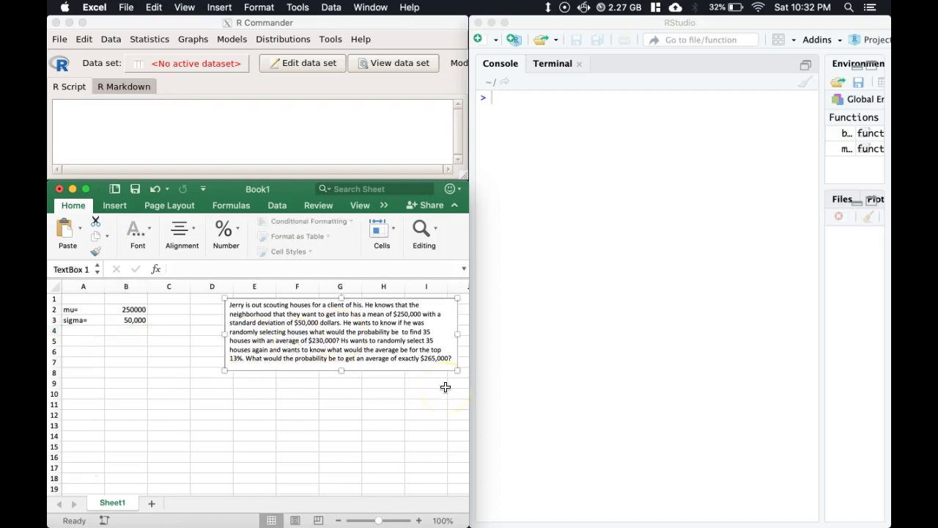
{"action": "type", "text": "less than"}
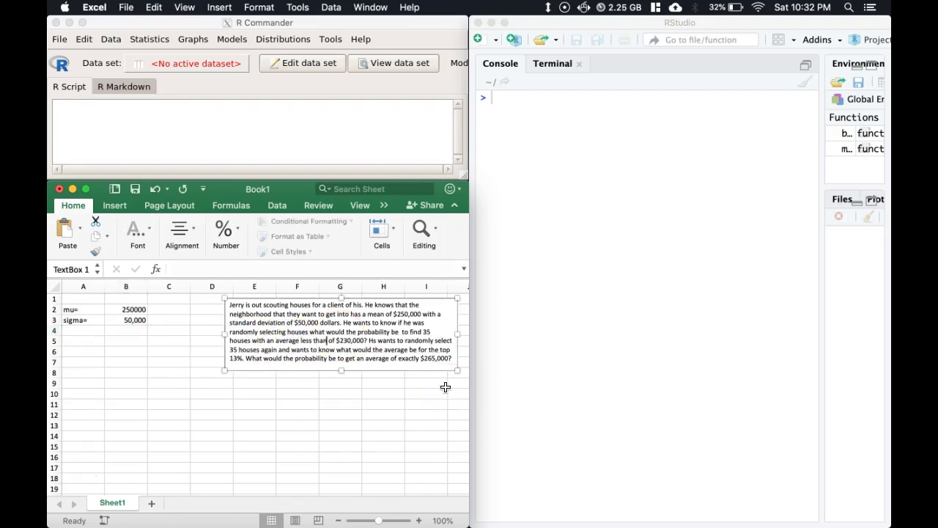
{"action": "left_click", "coordinate": [303, 316]}
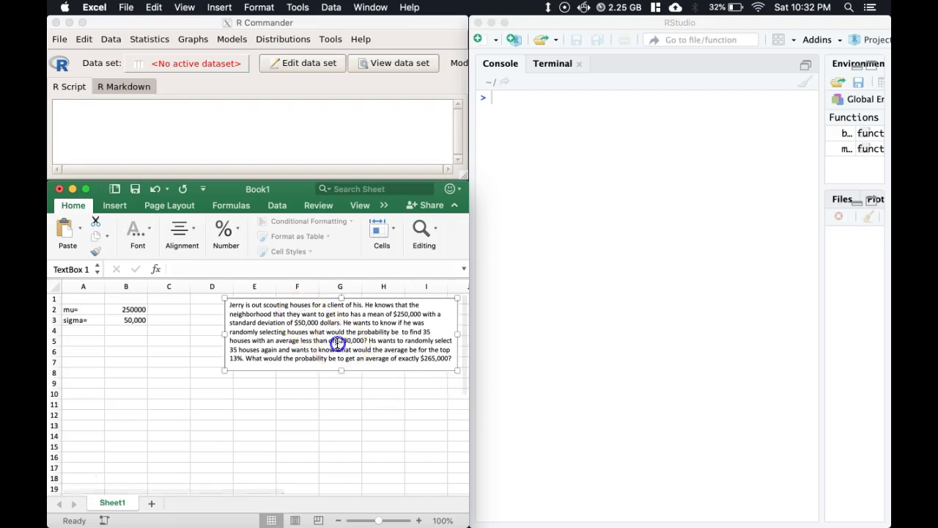
{"action": "double_click", "coordinate": [331, 341]}
{"action": "key", "text": "BackSpace"}
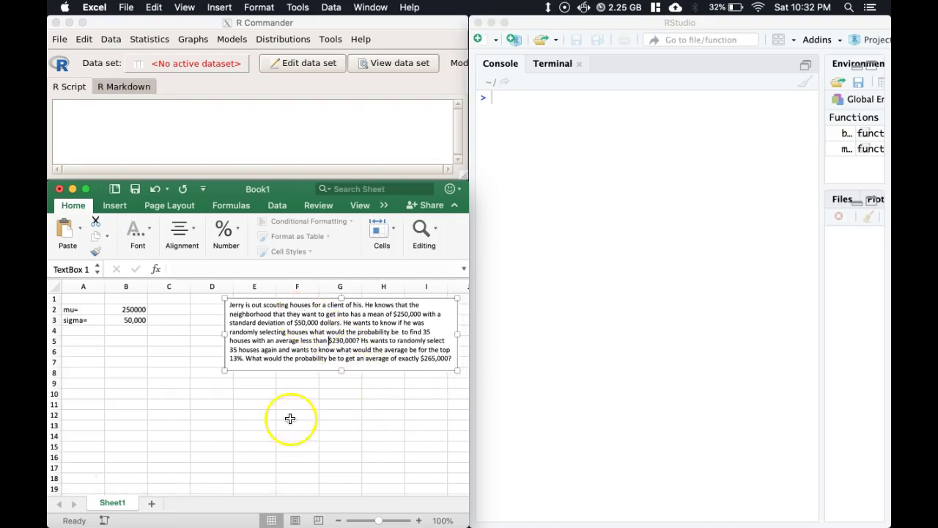
Step: Enter the sample size label n= in A4 with 35 in B4
{"action": "left_click", "coordinate": [77, 332]}
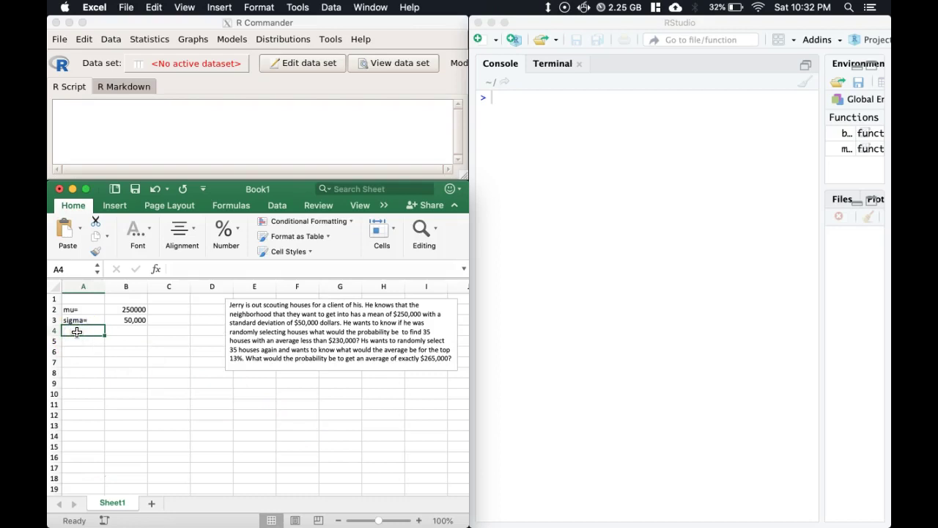
{"action": "type", "text": "n="}
{"action": "key", "text": "Tab"}
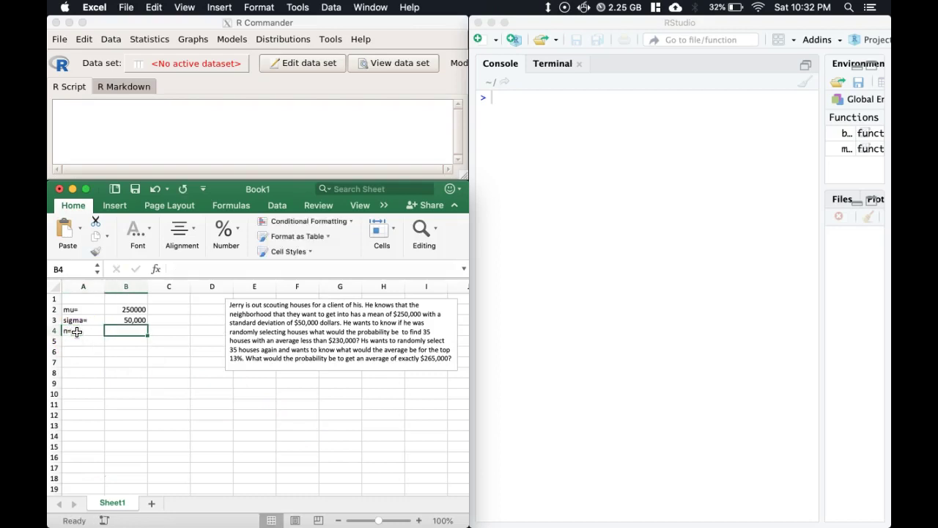
{"action": "type", "text": "35"}
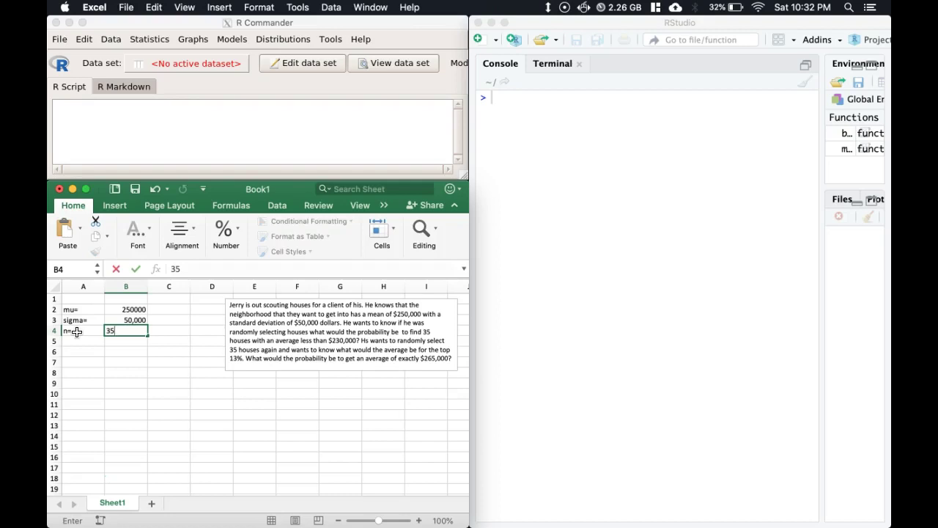
{"action": "key", "text": "Return"}
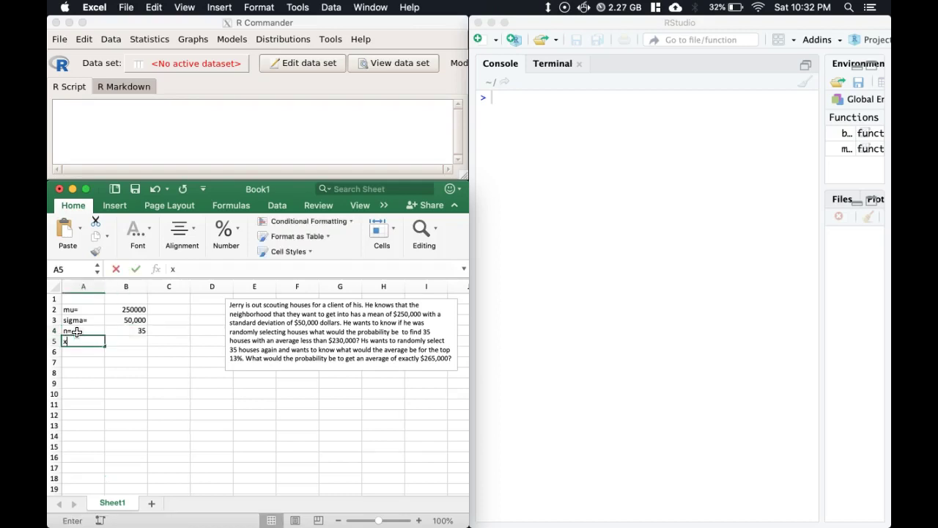
Step: Enter xbar= 230000 in A5:B5 and type the label P(xbar<230000) into A8
{"action": "type", "text": "xbar="}
{"action": "key", "text": "Tab"}
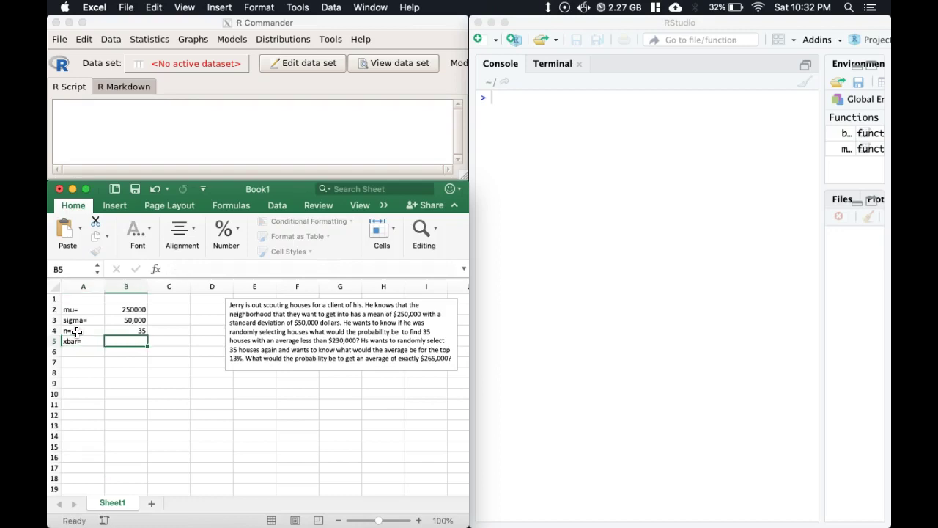
{"action": "type", "text": "230000"}
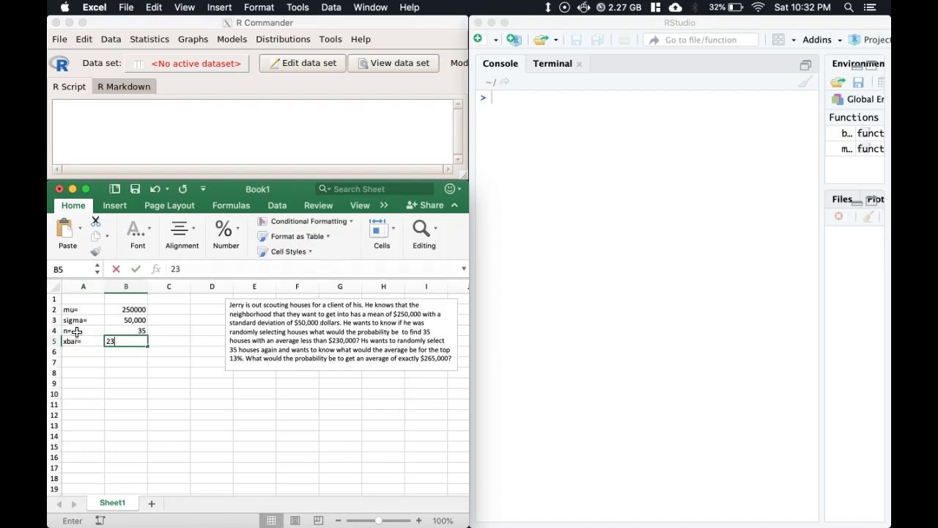
{"action": "left_click", "coordinate": [183, 403]}
{"action": "left_click", "coordinate": [79, 372]}
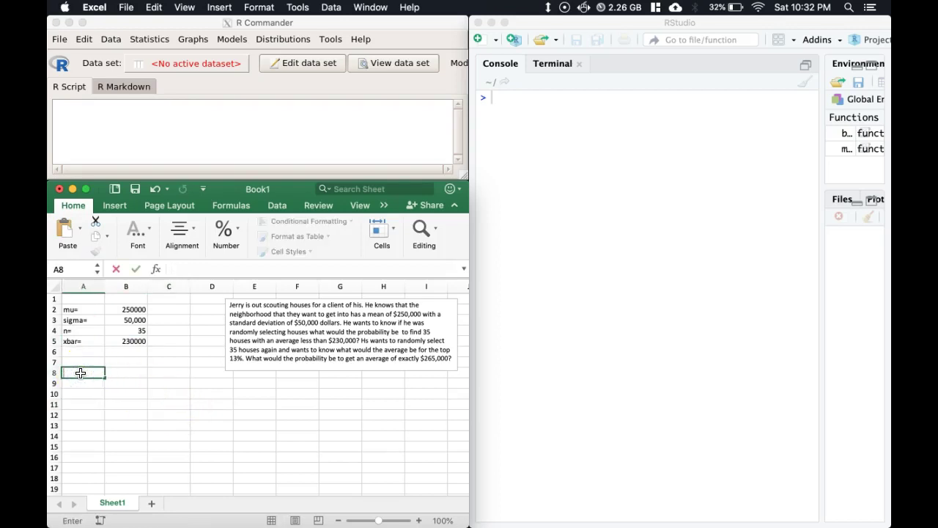
{"action": "type", "text": "P(xba"}
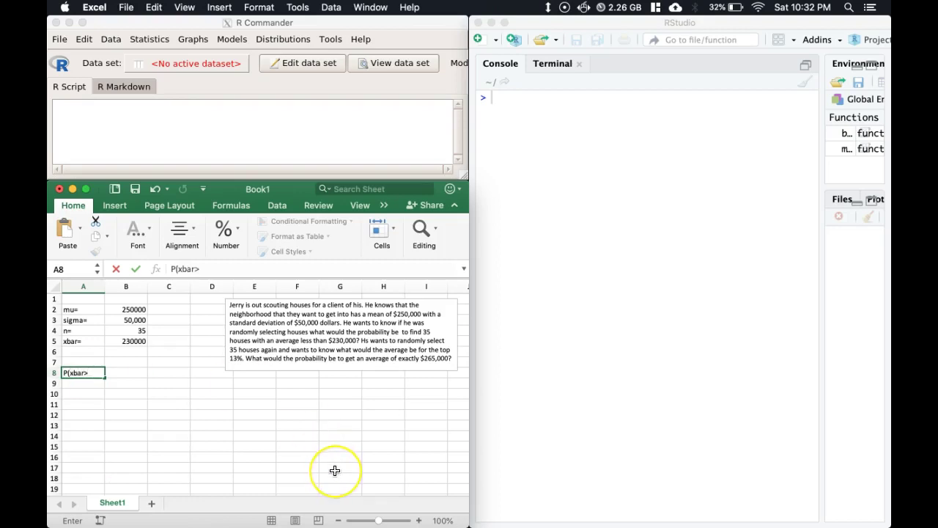
{"action": "type", "text": "r<230000"}
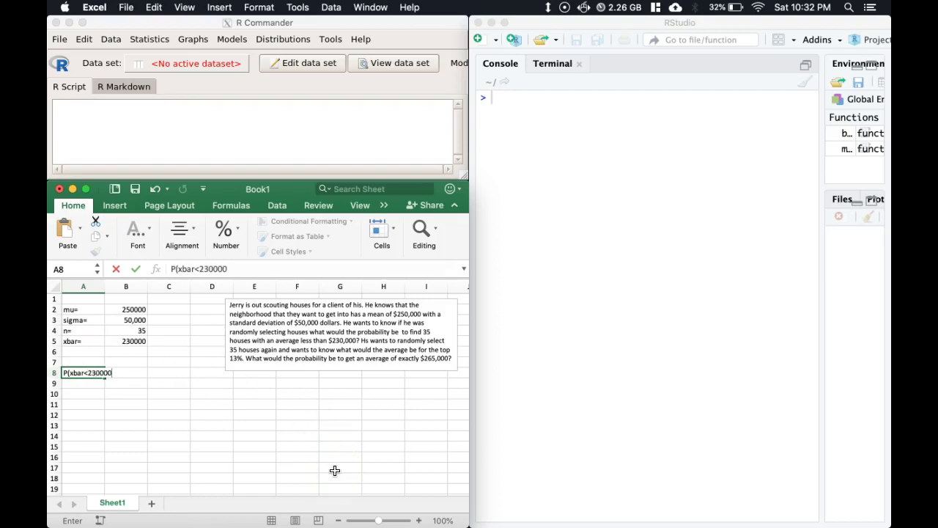
{"action": "type", "text": ")"}
Step: Commit the P(xbar<230000) label in A8 and move to cell A10
{"action": "left_click", "coordinate": [74, 395]}
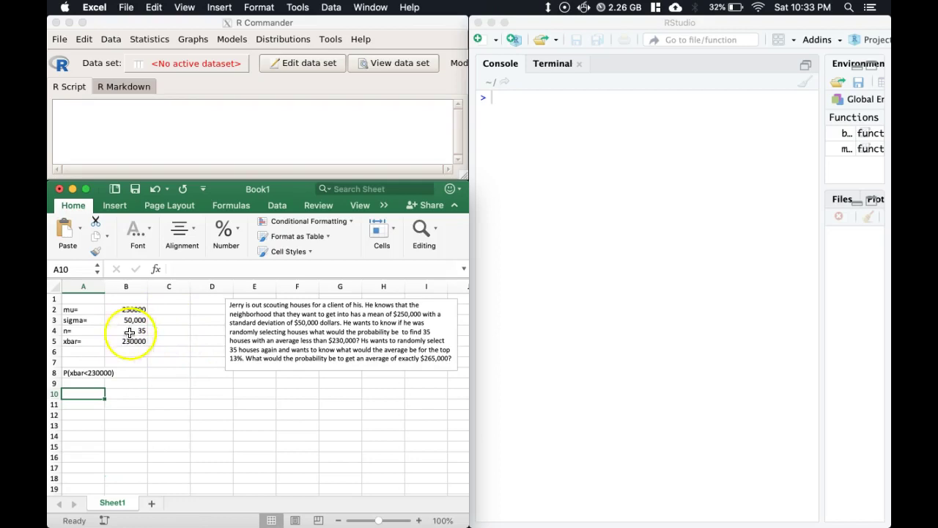
{"action": "mouse_move", "coordinate": [180, 524]}
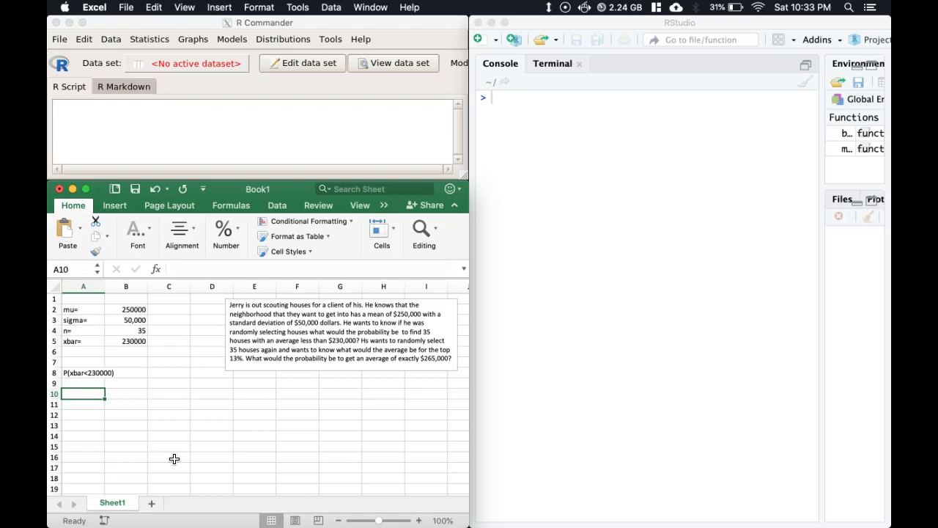
Step: Write the label Z=(xbar-mu)/sigma_xbar in cell A10
{"action": "type", "text": "Z"}
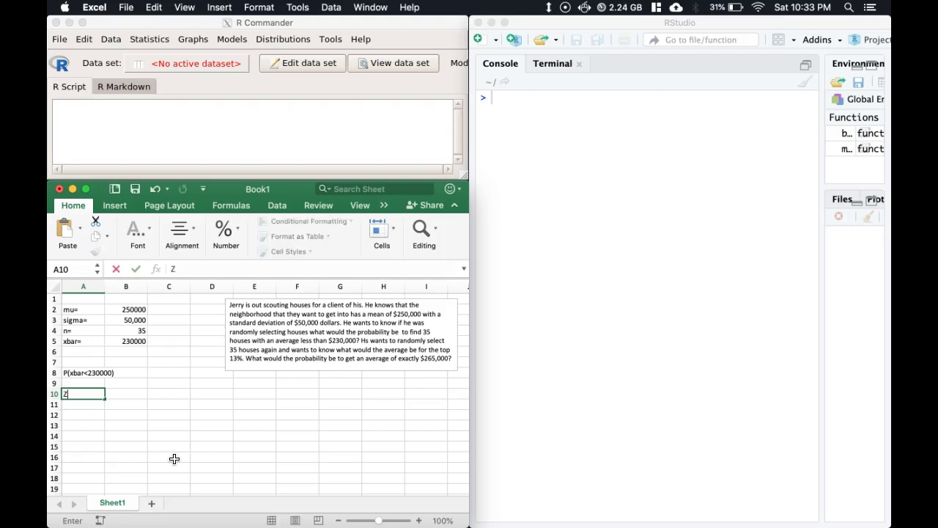
{"action": "type", "text": "="}
{"action": "type", "text": "xbar"}
{"action": "key", "text": "BackSpace"}
{"action": "key", "text": "BackSpace"}
{"action": "key", "text": "BackSpace"}
{"action": "key", "text": "BackSpace"}
{"action": "type", "text": "(xbar-mu"}
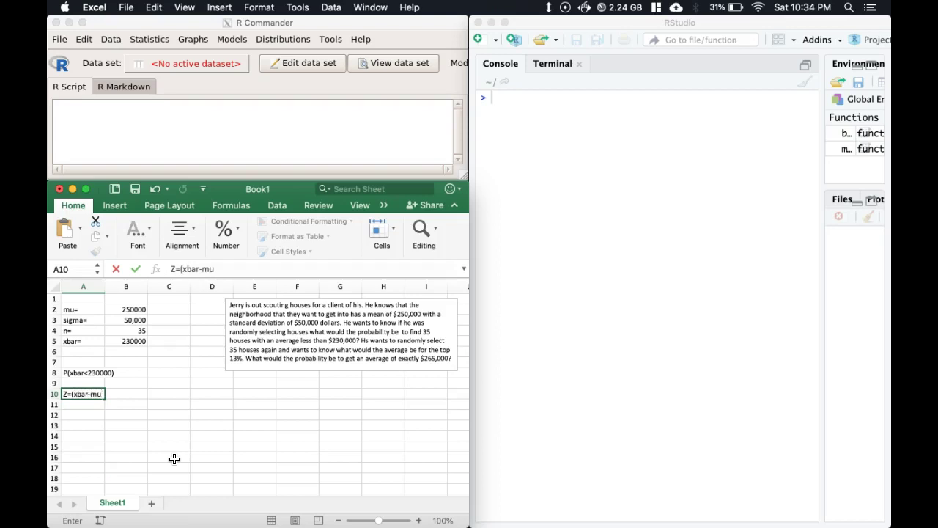
{"action": "type", "text": ")/sigma_xba"}
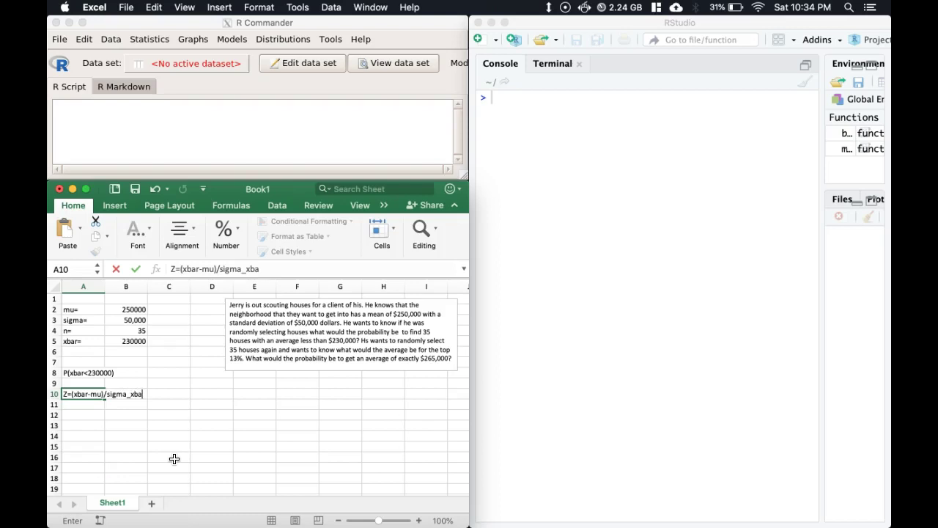
{"action": "type", "text": "r"}
{"action": "left_click", "coordinate": [89, 353]}
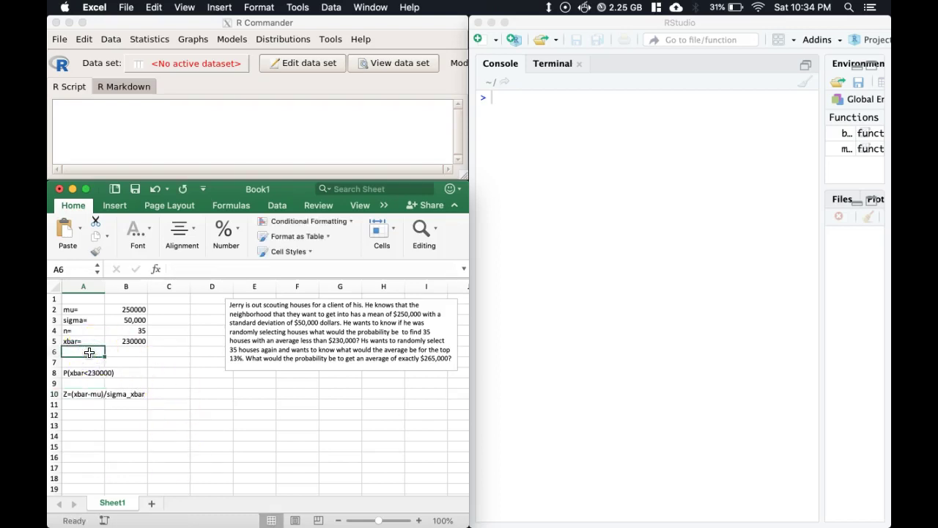
Step: Label A6 sigma_xbar= and enter =B3/SQRT(B4) in B6, giving 8451.54255
{"action": "type", "text": "sigma_"}
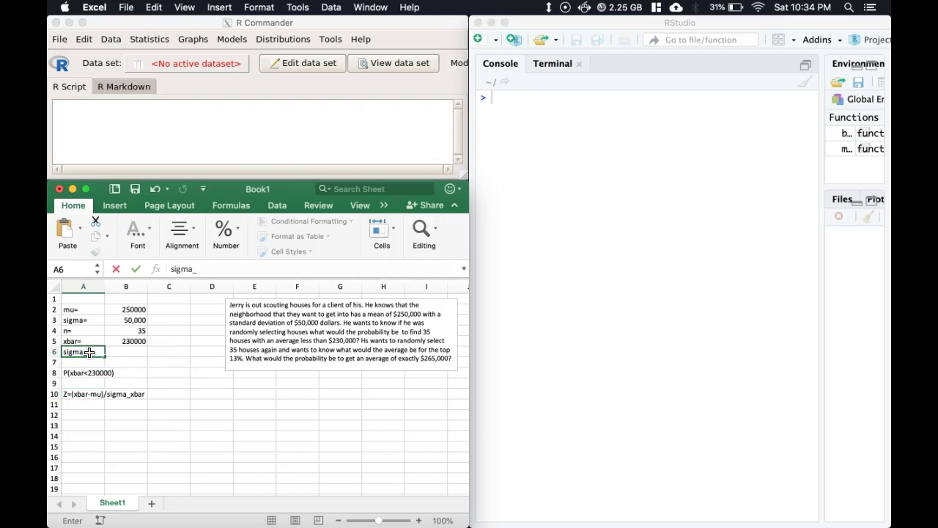
{"action": "type", "text": "xbar="}
{"action": "key", "text": "Tab"}
{"action": "left_click", "coordinate": [234, 368]}
{"action": "type", "text": "="}
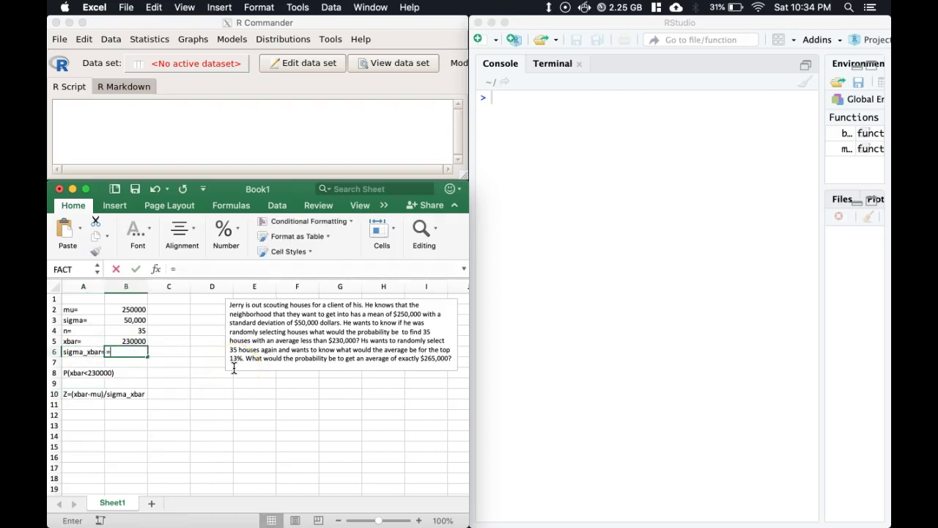
{"action": "left_click", "coordinate": [132, 321]}
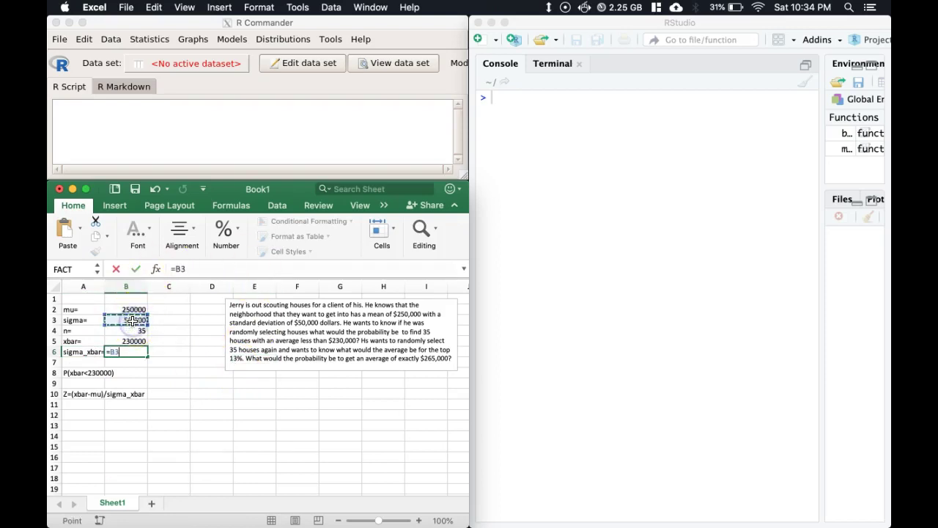
{"action": "type", "text": "=sqrt("}
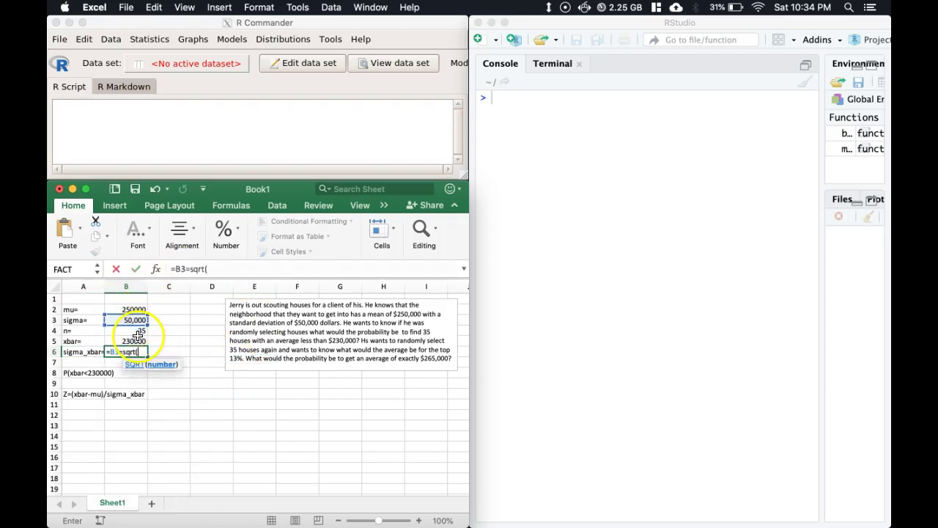
{"action": "left_click", "coordinate": [138, 331]}
{"action": "type", "text": ")"}
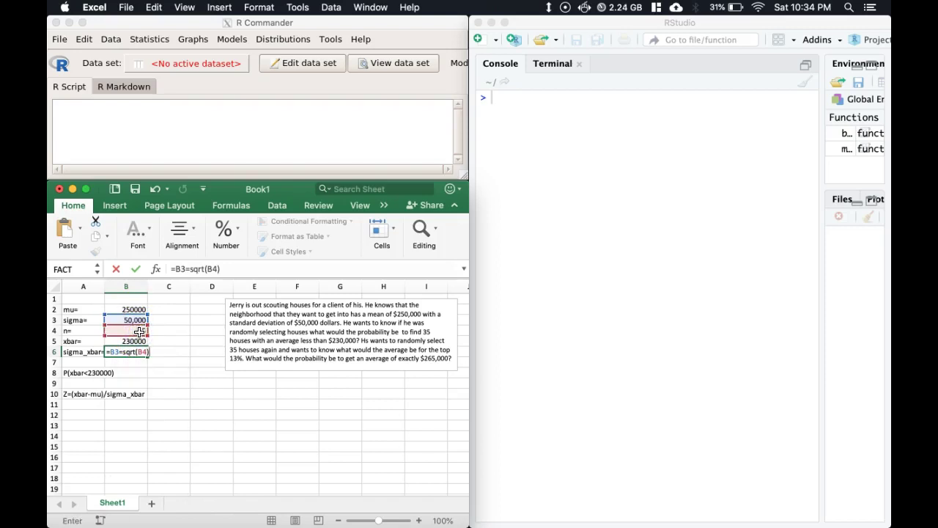
{"action": "left_click", "coordinate": [122, 355]}
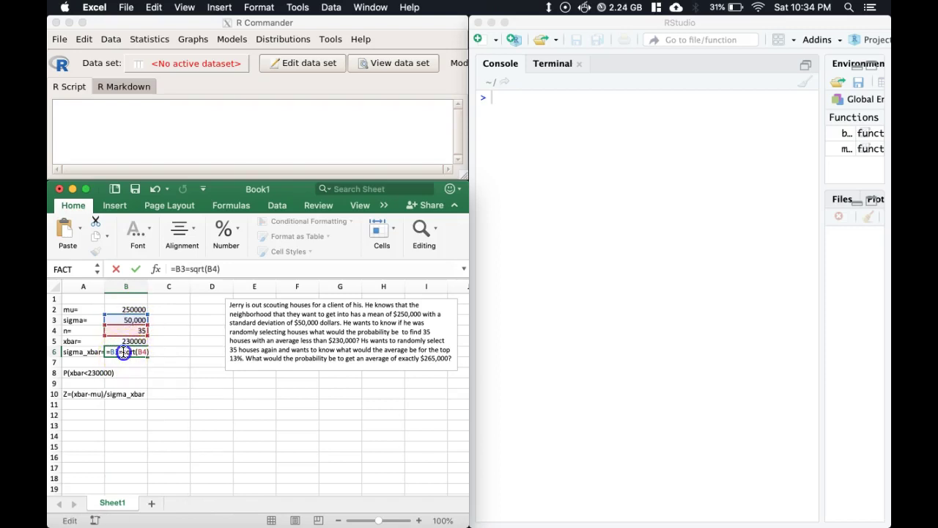
{"action": "key", "text": "BackSpace"}
{"action": "type", "text": "/"}
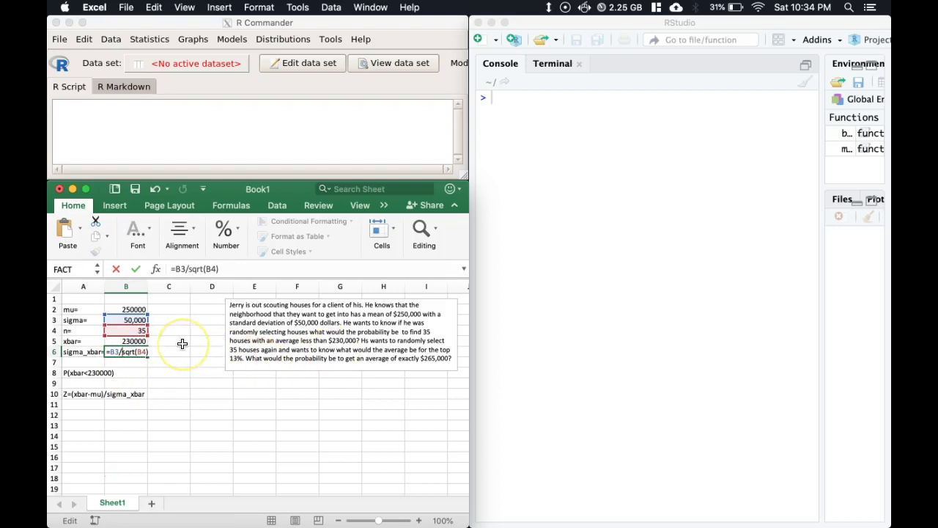
{"action": "key", "text": "Return"}
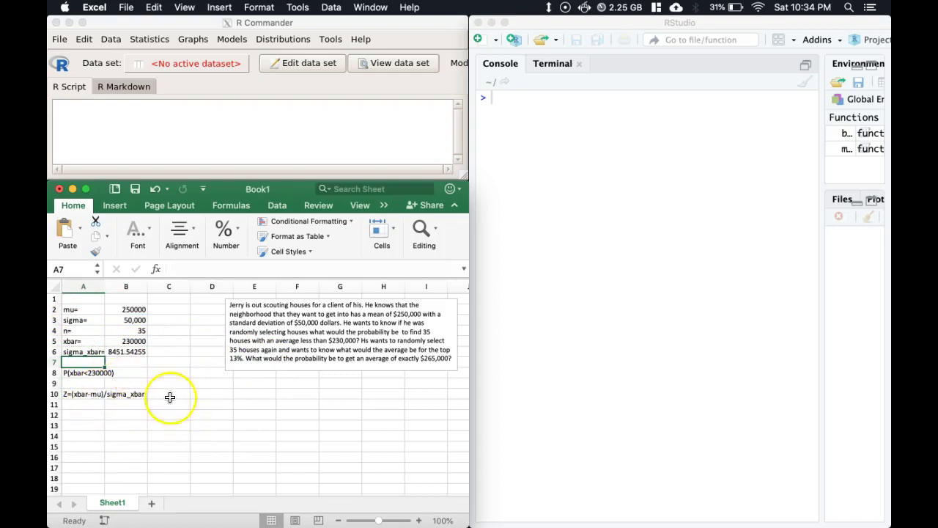
Step: Open R Commander's Normal probabilities and enter value 230000 with mean 250000
{"action": "left_click", "coordinate": [280, 39]}
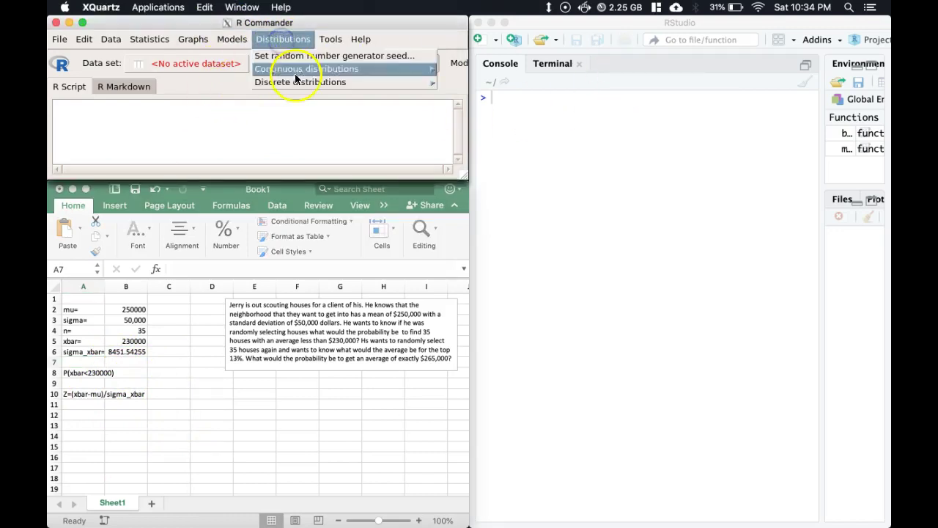
{"action": "mouse_move", "coordinate": [331, 68]}
{"action": "mouse_move", "coordinate": [498, 74]}
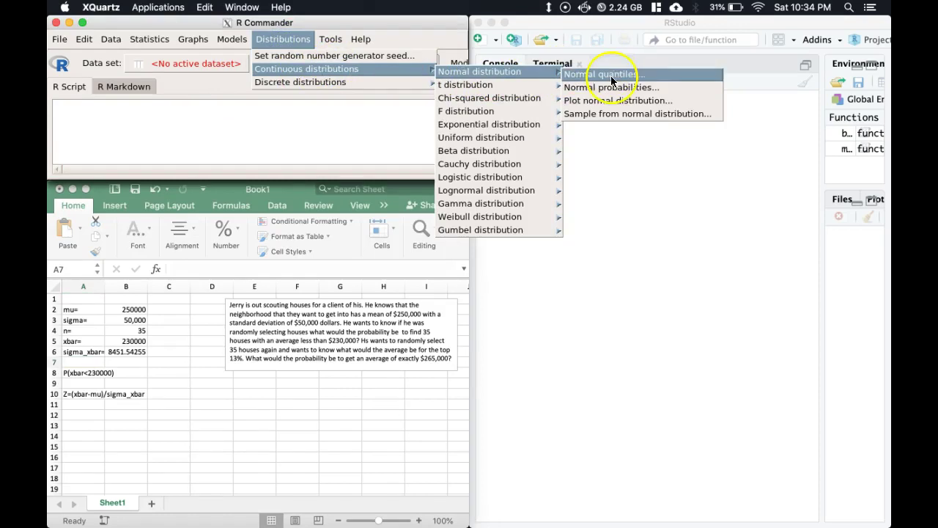
{"action": "left_click", "coordinate": [611, 87]}
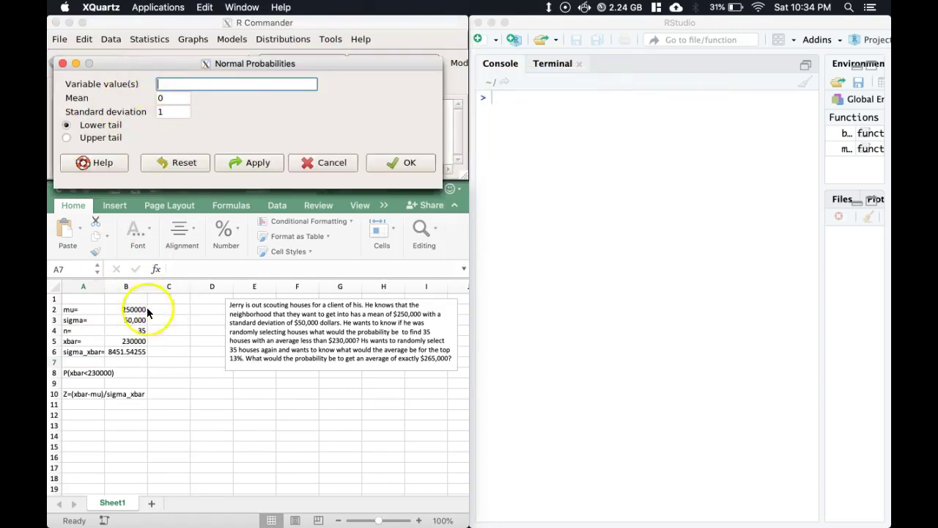
{"action": "type", "text": "23"}
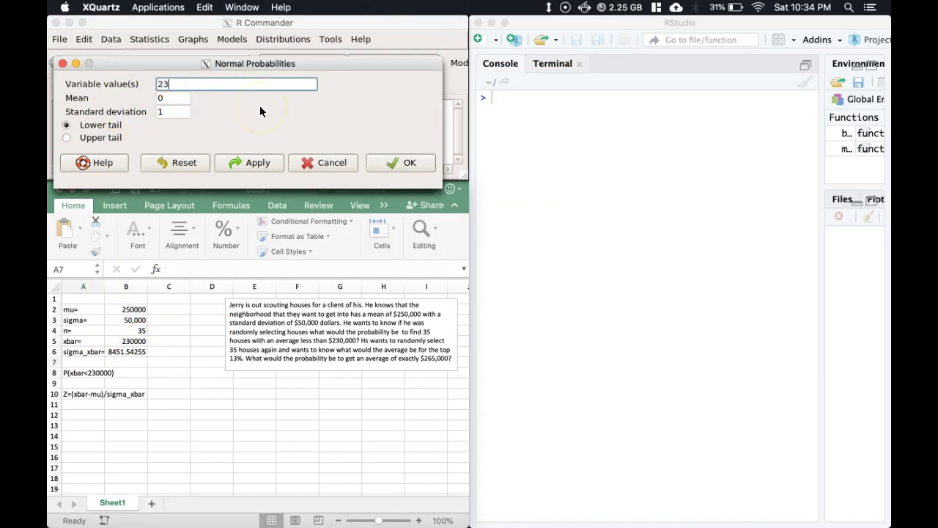
{"action": "type", "text": "0000"}
{"action": "double_click", "coordinate": [176, 97]}
{"action": "key", "text": "BackSpace"}
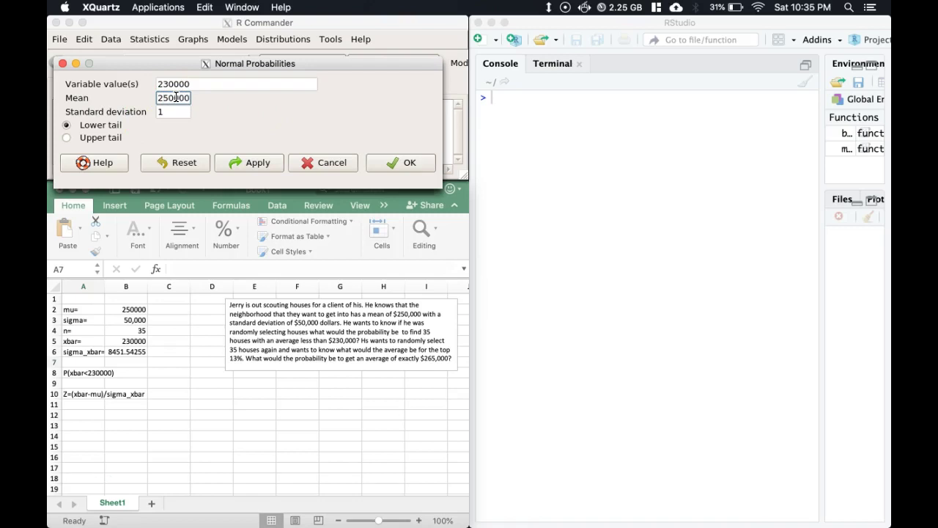
{"action": "type", "text": "250000"}
Step: Paste sigma_xbar from B6 as the standard deviation and compute the lower-tail probability
{"action": "double_click", "coordinate": [173, 112]}
{"action": "key", "text": "BackSpace"}
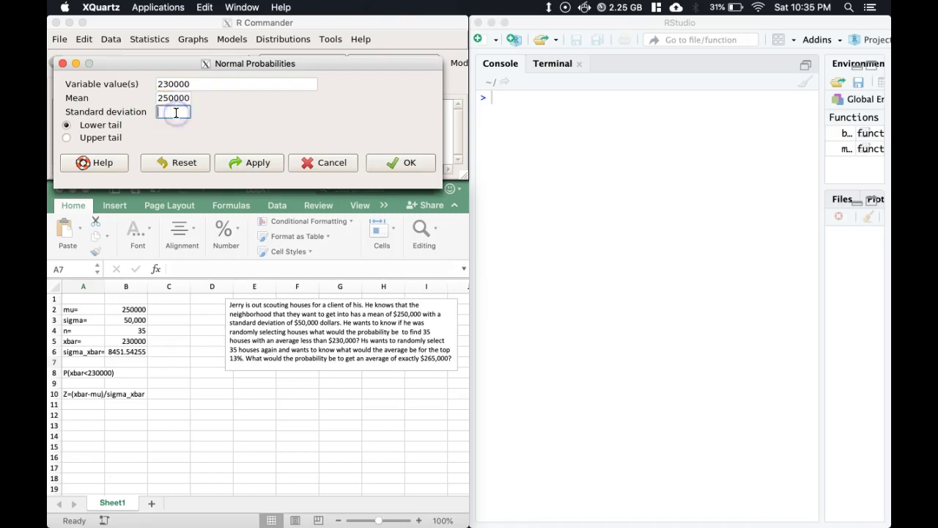
{"action": "left_click", "coordinate": [123, 326]}
{"action": "left_click", "coordinate": [123, 352]}
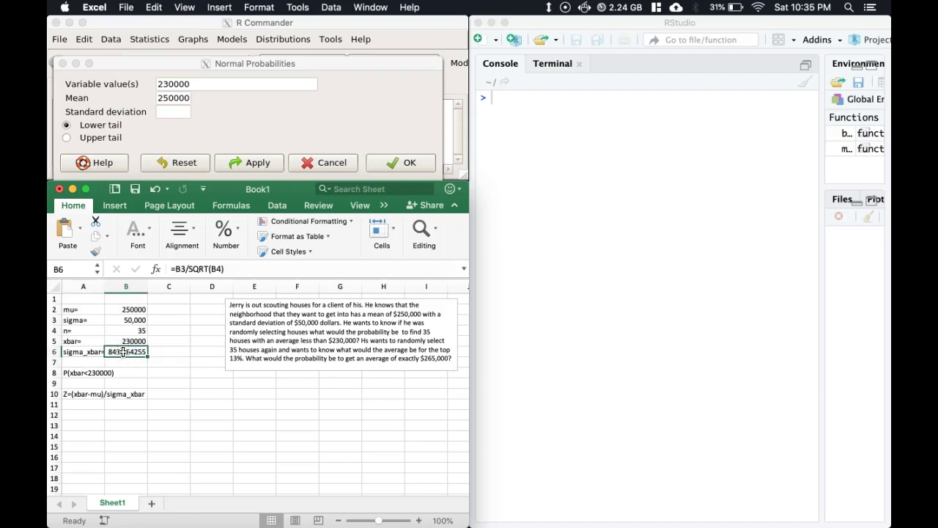
{"action": "right_click", "coordinate": [124, 352]}
{"action": "left_click", "coordinate": [160, 300]}
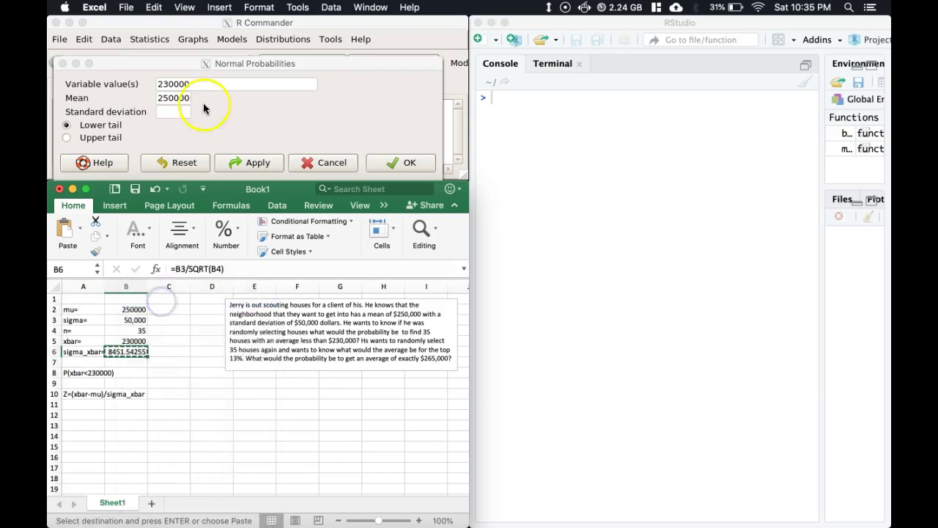
{"action": "left_click", "coordinate": [170, 111]}
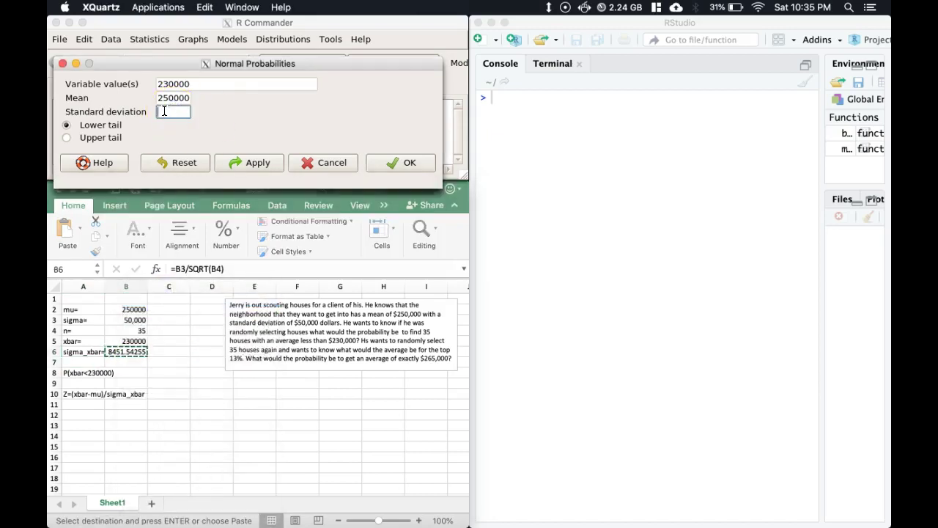
{"action": "right_click", "coordinate": [164, 110]}
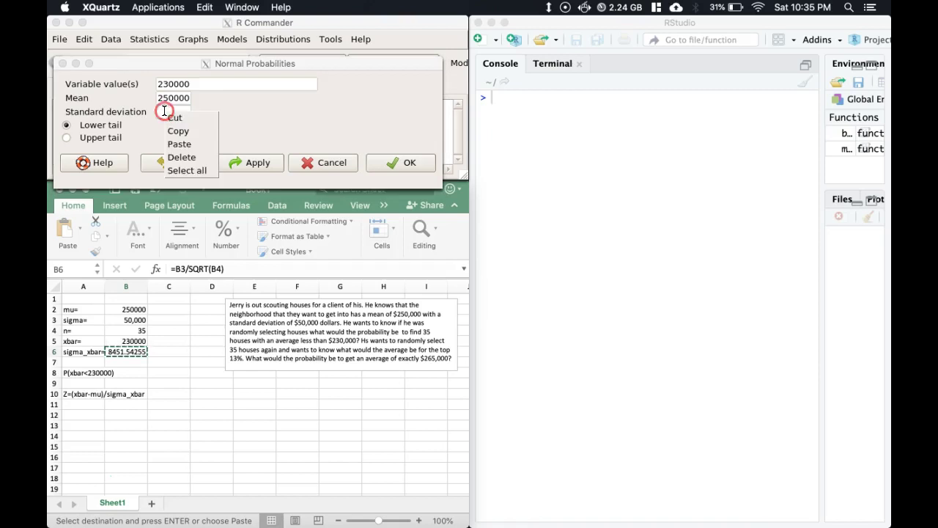
{"action": "left_click", "coordinate": [181, 146]}
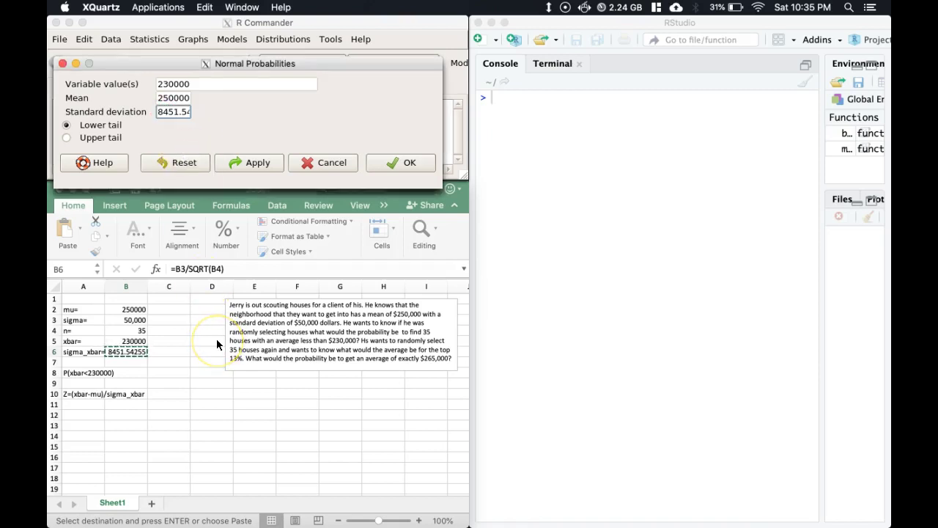
{"action": "left_click", "coordinate": [388, 163]}
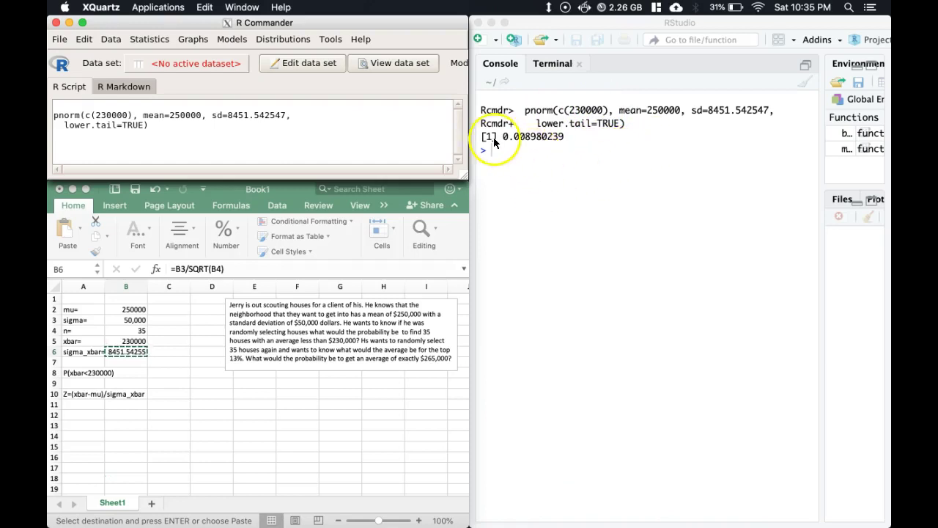
Step: Copy the result 0.008980239 from the RStudio console into Excel cell B7
{"action": "left_click", "coordinate": [513, 147]}
{"action": "left_click_drag", "start_coordinate": [503, 137], "coordinate": [561, 138]}
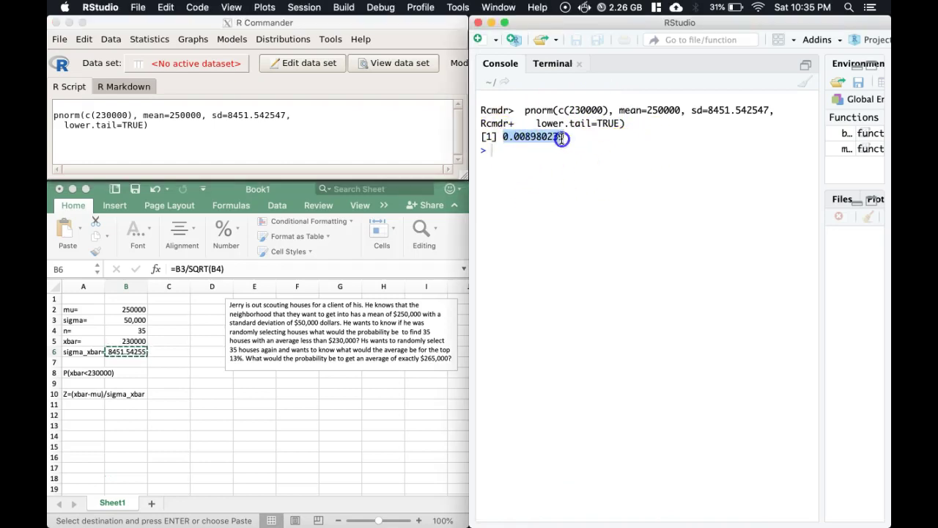
{"action": "right_click", "coordinate": [530, 135]}
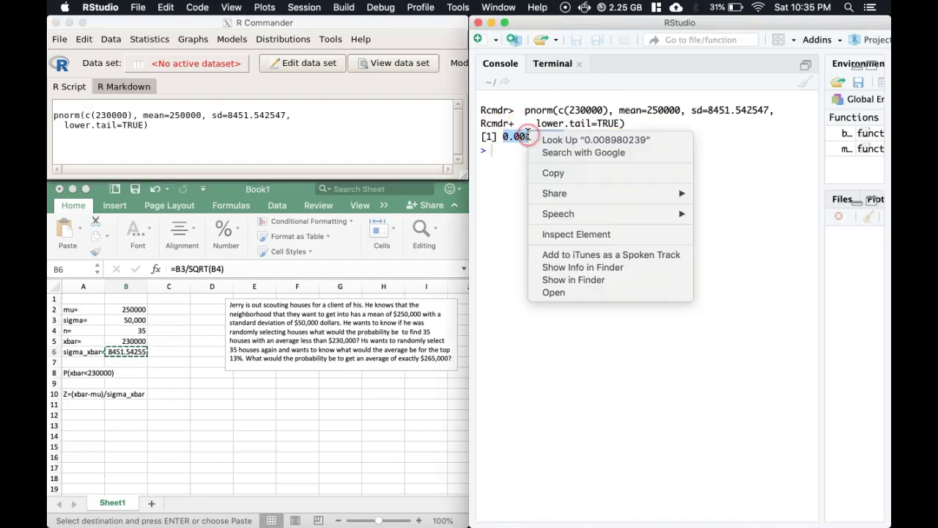
{"action": "left_click", "coordinate": [554, 172]}
{"action": "left_click", "coordinate": [121, 352]}
{"action": "left_click", "coordinate": [119, 360]}
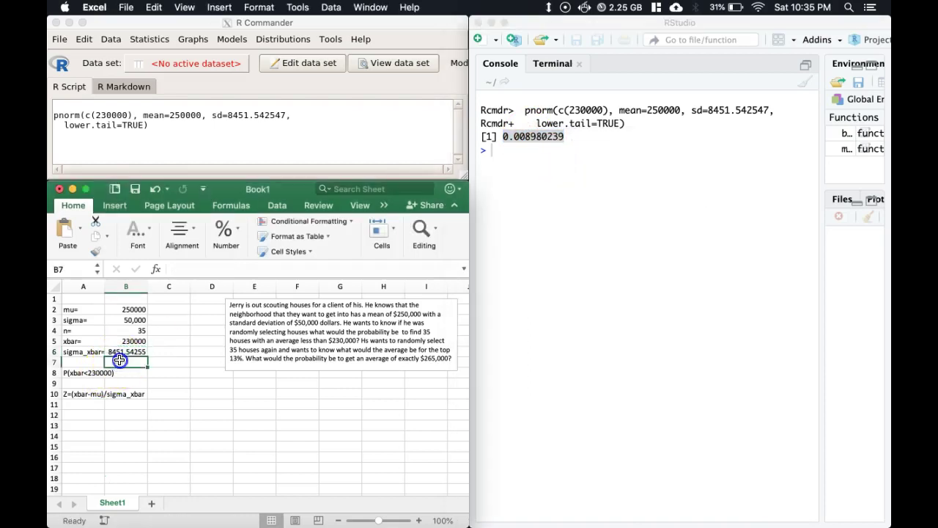
{"action": "right_click", "coordinate": [119, 360]}
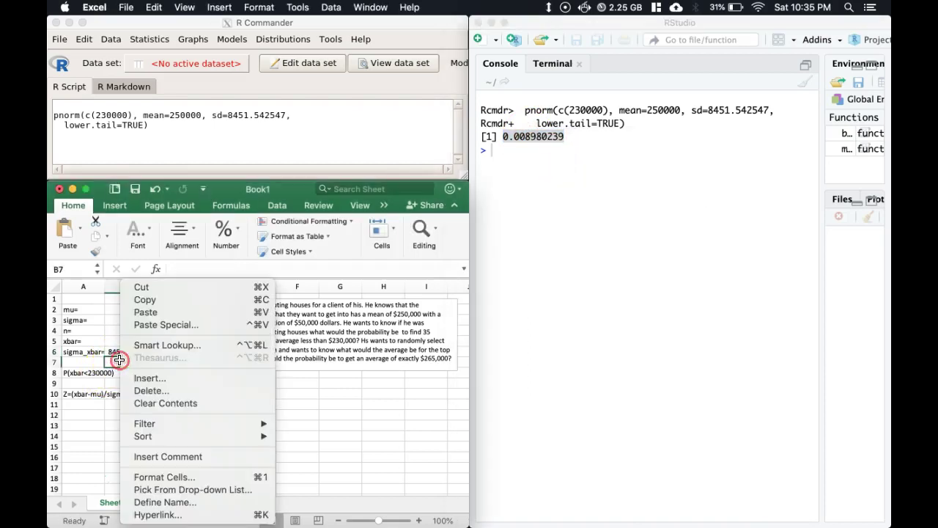
{"action": "left_click", "coordinate": [151, 314]}
{"action": "left_click", "coordinate": [553, 195]}
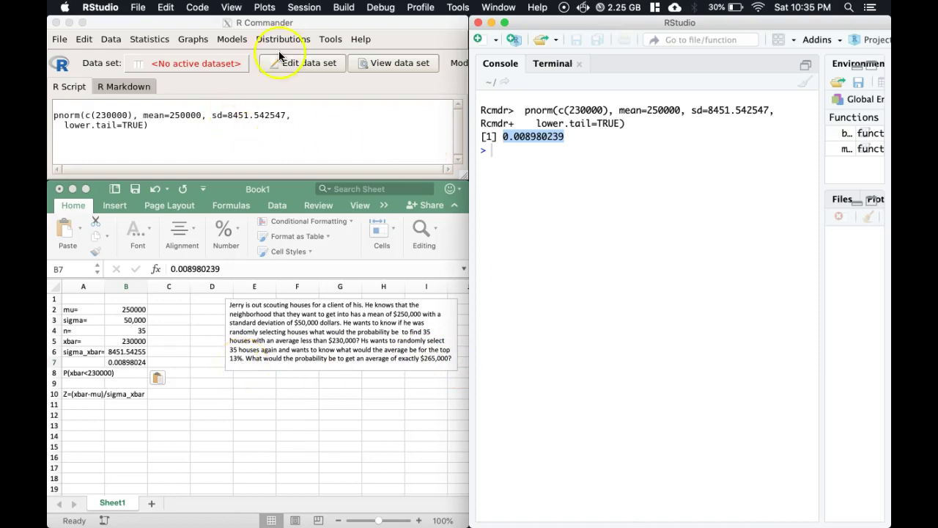
Step: Open Normal quantiles with probability 0.13, upper tail, and mean 250000
{"action": "left_click", "coordinate": [277, 46]}
{"action": "left_click", "coordinate": [278, 45]}
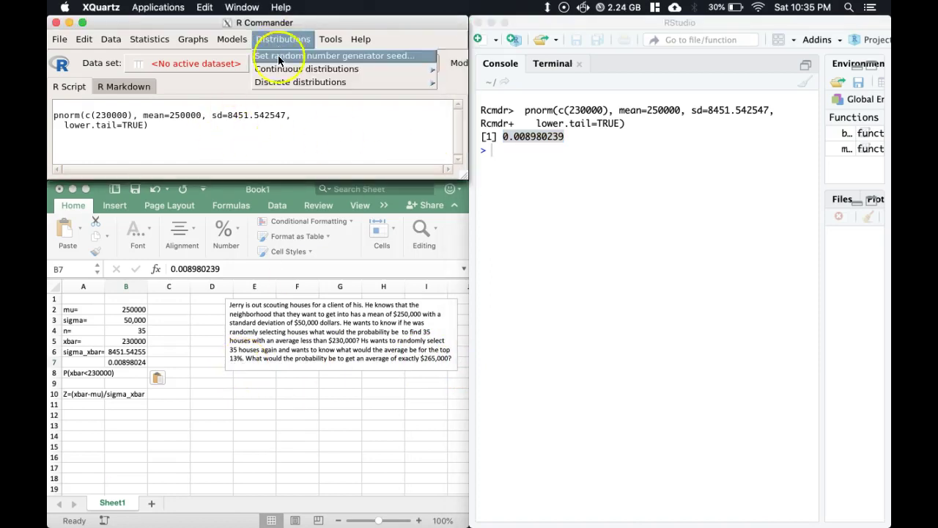
{"action": "mouse_move", "coordinate": [344, 69]}
{"action": "mouse_move", "coordinate": [517, 73]}
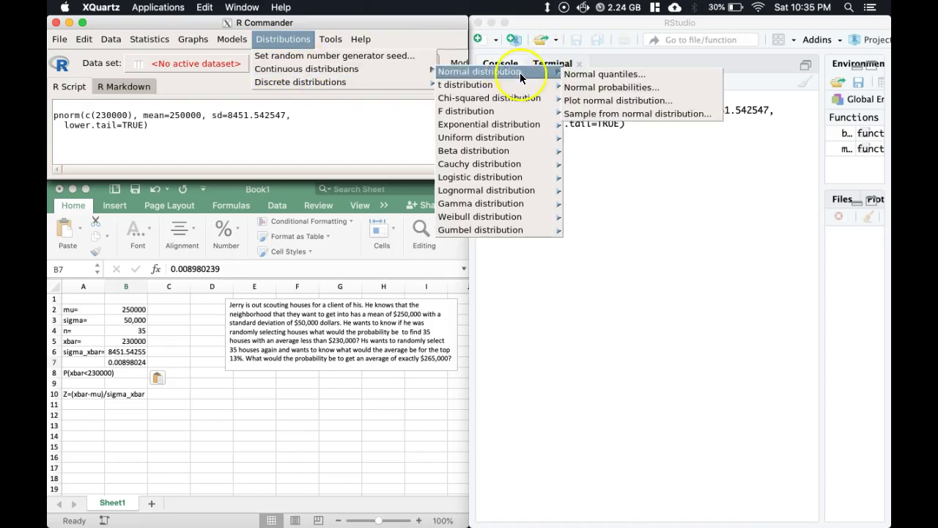
{"action": "left_click", "coordinate": [605, 77]}
{"action": "left_click", "coordinate": [160, 88]}
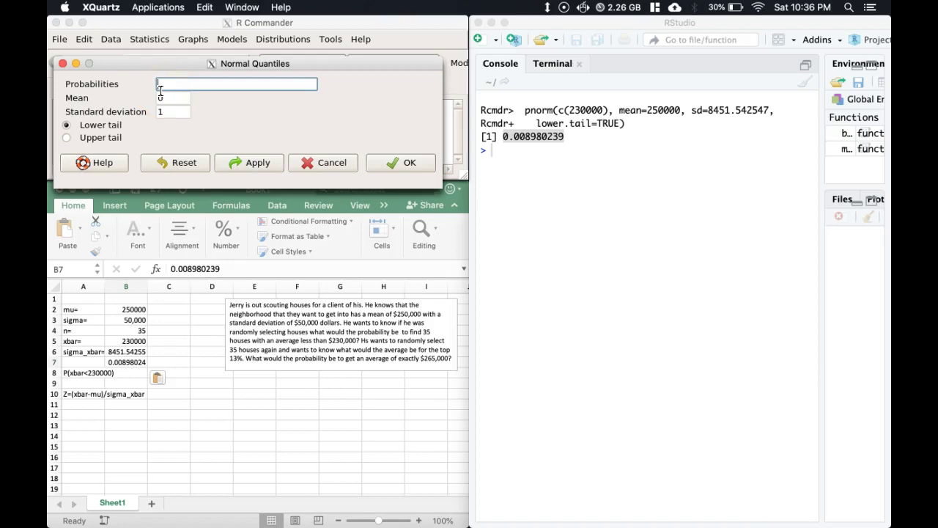
{"action": "left_click", "coordinate": [67, 137]}
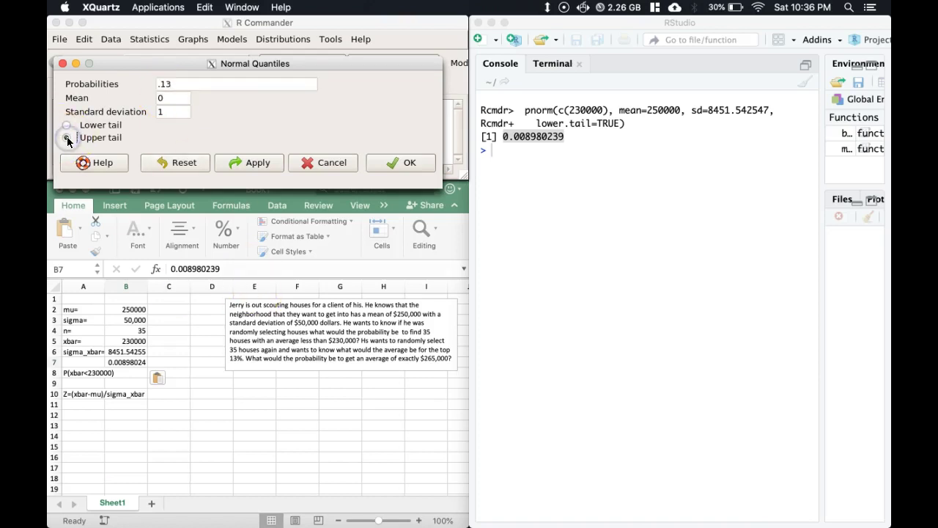
{"action": "double_click", "coordinate": [168, 99]}
{"action": "key", "text": "BackSpace"}
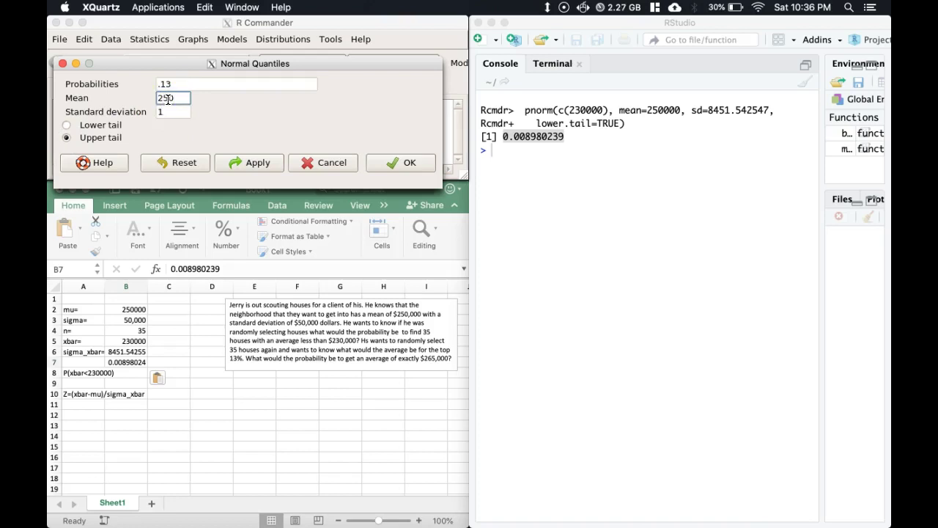
{"action": "double_click", "coordinate": [162, 112]}
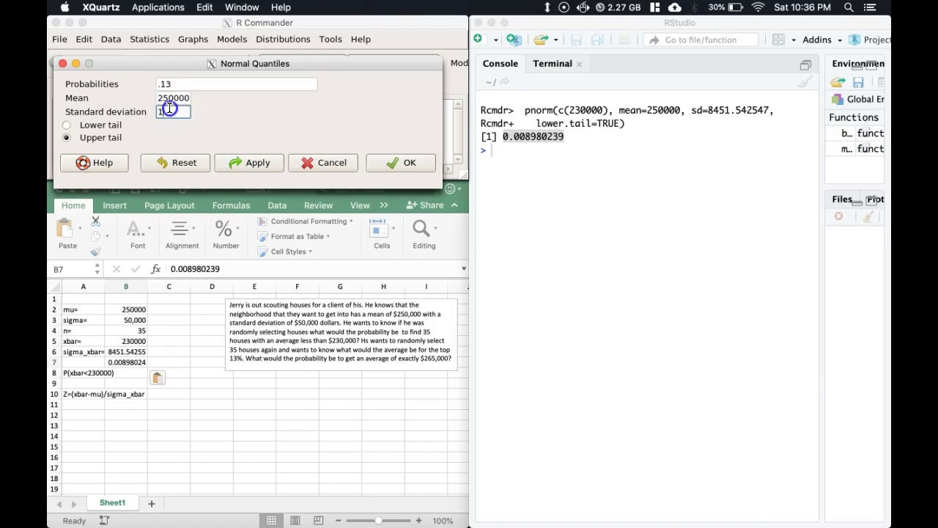
{"action": "key", "text": "BackSpace"}
Step: Replace a wrong pasted value with sigma_xbar copied from B6 and compute the quantile, 259519.7
{"action": "right_click", "coordinate": [167, 112]}
{"action": "left_click", "coordinate": [187, 143]}
{"action": "left_click_drag", "start_coordinate": [157, 113], "coordinate": [301, 120]}
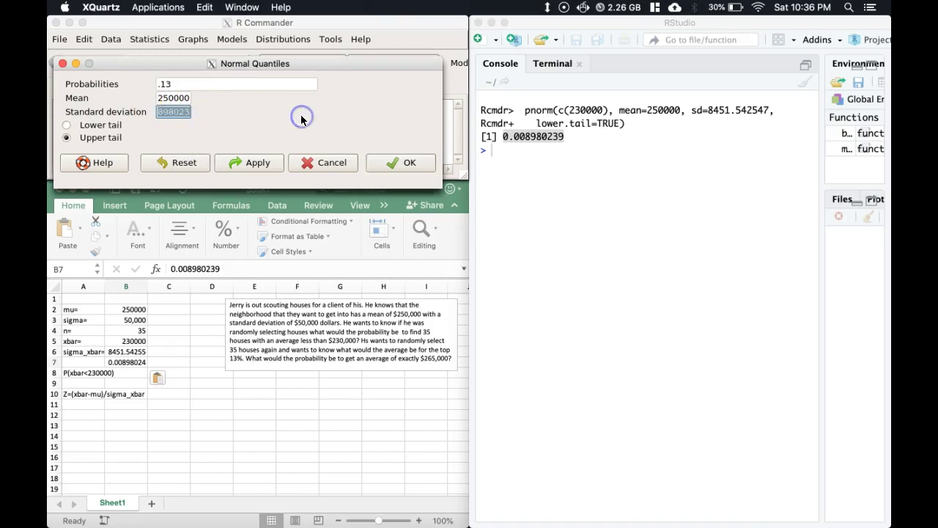
{"action": "key", "text": "BackSpace"}
{"action": "left_click", "coordinate": [157, 433]}
{"action": "left_click", "coordinate": [121, 350]}
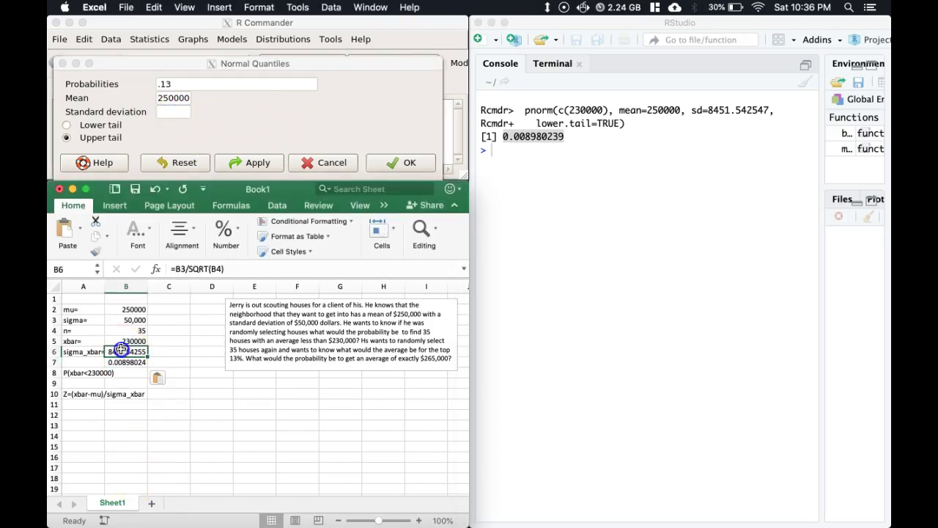
{"action": "right_click", "coordinate": [120, 351]}
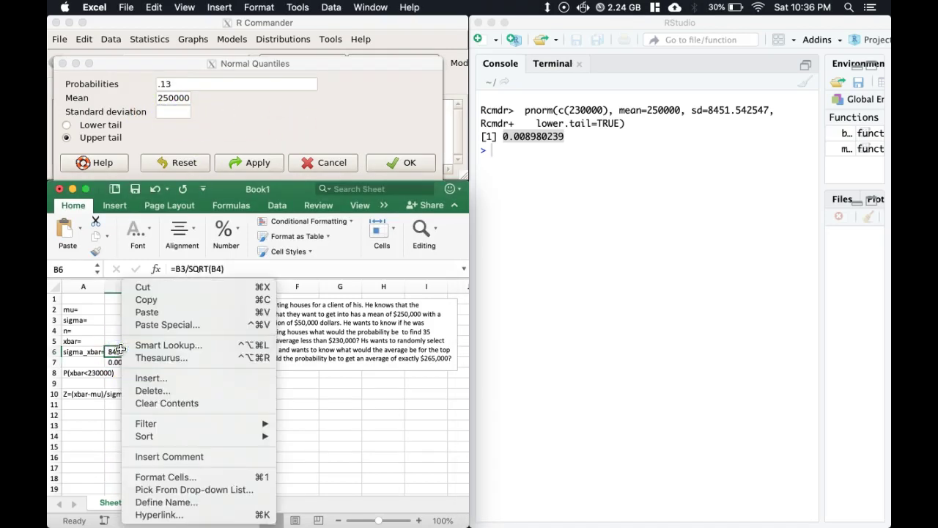
{"action": "left_click", "coordinate": [152, 305]}
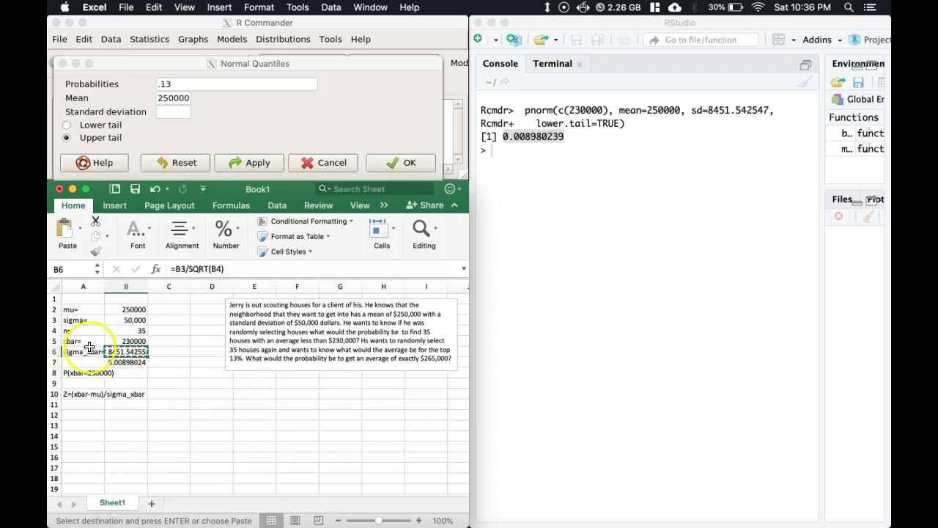
{"action": "left_click", "coordinate": [169, 110]}
{"action": "right_click", "coordinate": [169, 109]}
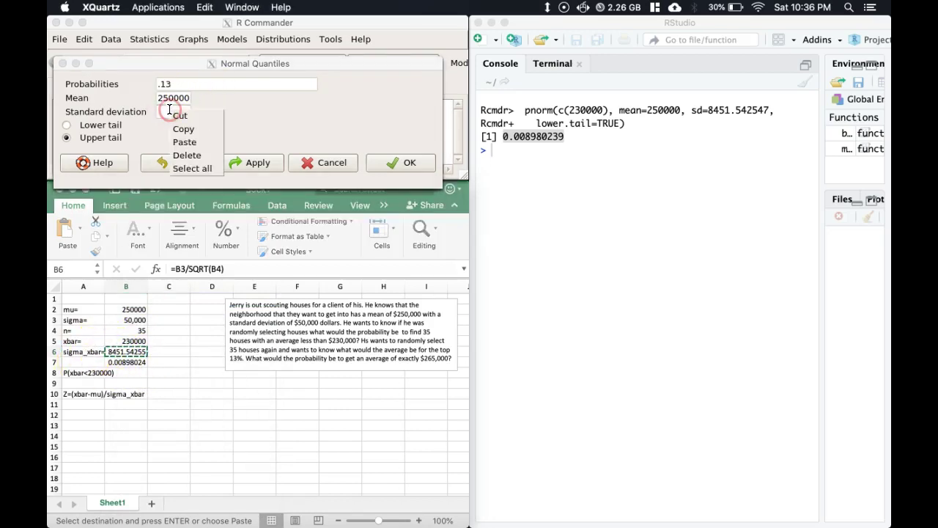
{"action": "left_click", "coordinate": [185, 142]}
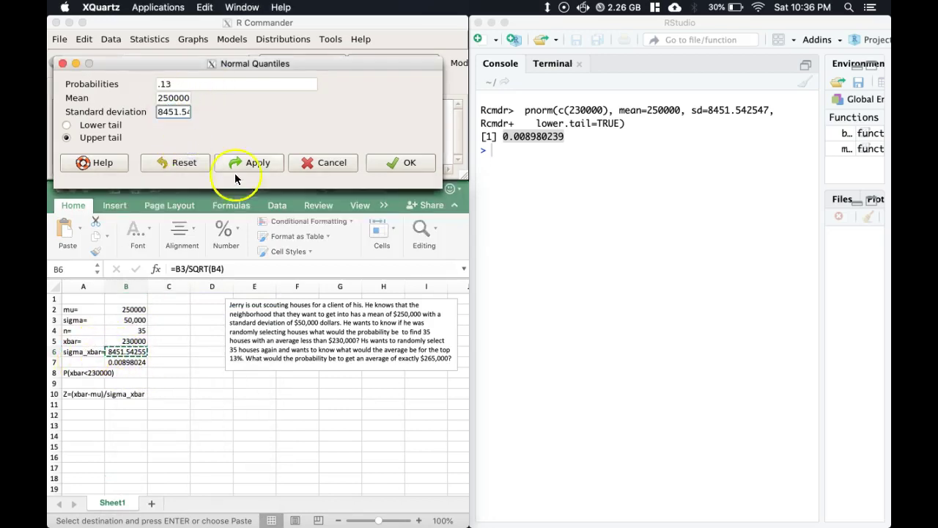
{"action": "left_click", "coordinate": [400, 164]}
Step: Run options(digits=12) in the RStudio console so results print with 12 digits
{"action": "left_click", "coordinate": [538, 238]}
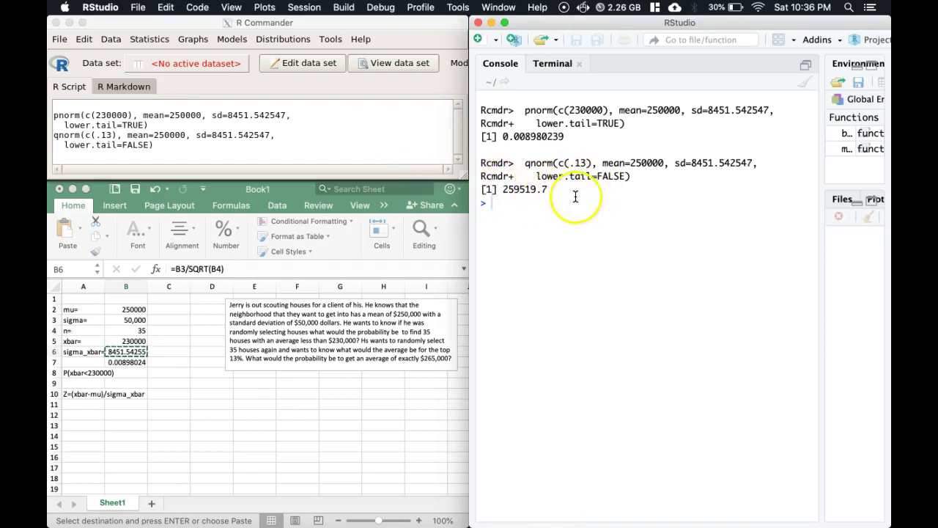
{"action": "left_click_drag", "start_coordinate": [504, 183], "coordinate": [560, 191]}
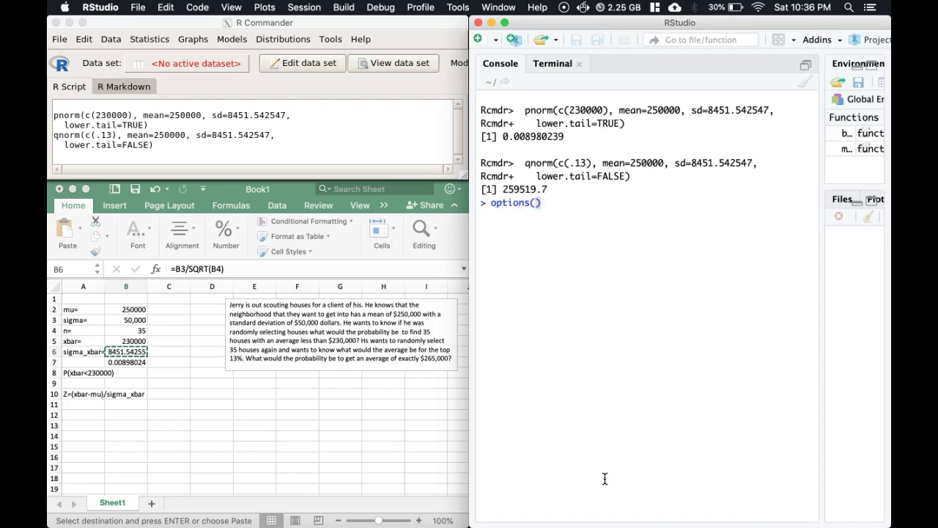
{"action": "type", "text": "s"}
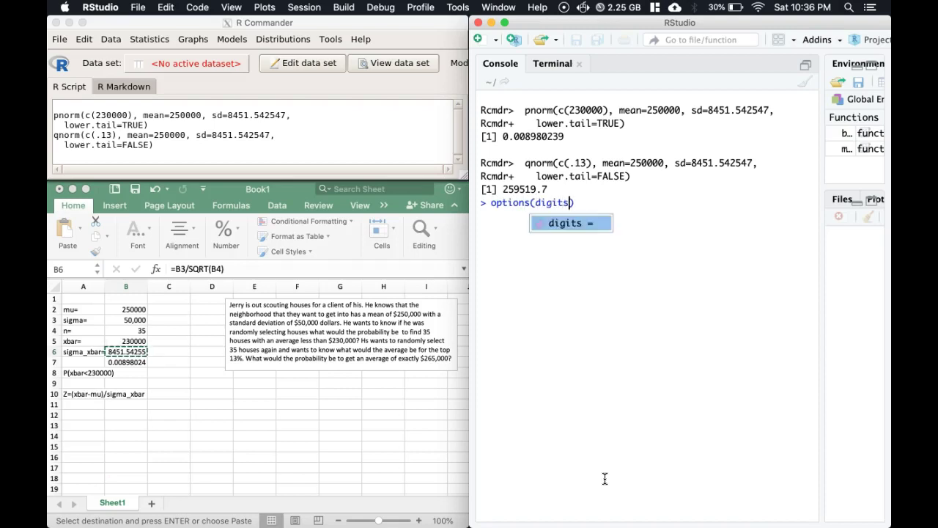
{"action": "type", "text": "="}
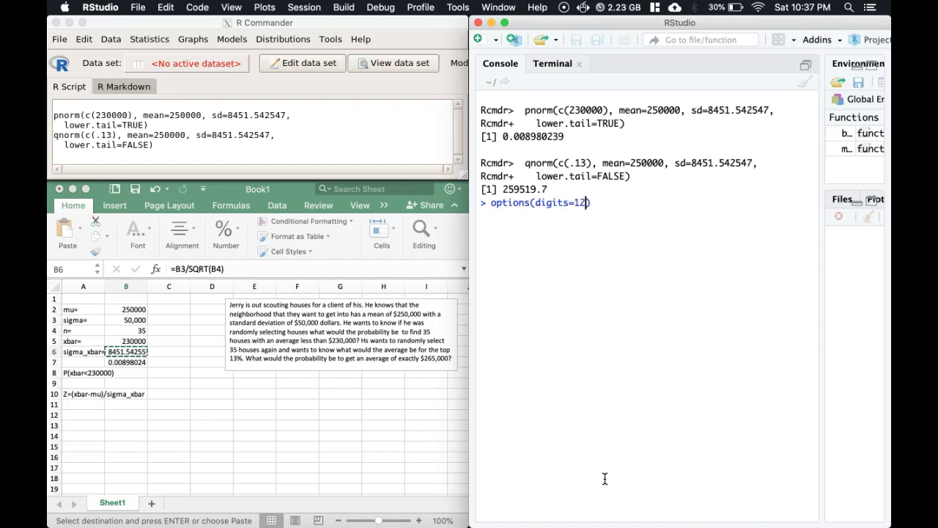
{"action": "type", "text": "12"}
{"action": "key", "text": "Return"}
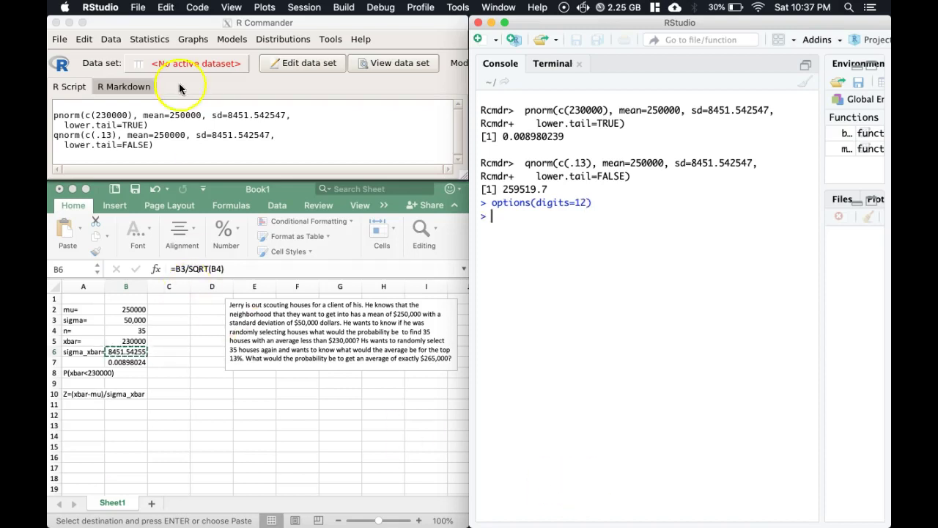
{"action": "left_click", "coordinate": [162, 147]}
Step: Rerun Normal quantiles with the same settings to print the full-precision 259519.742552
{"action": "left_click_drag", "start_coordinate": [162, 147], "coordinate": [49, 135]}
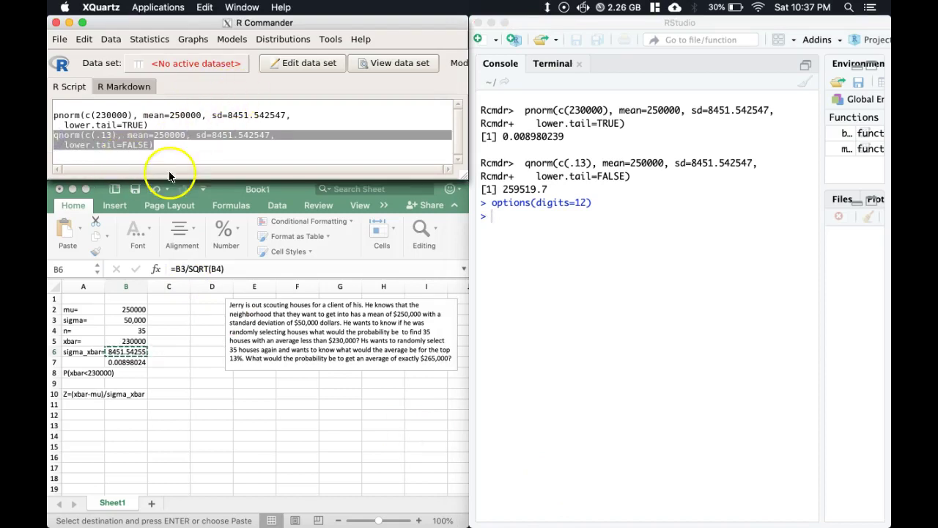
{"action": "left_click", "coordinate": [283, 39]}
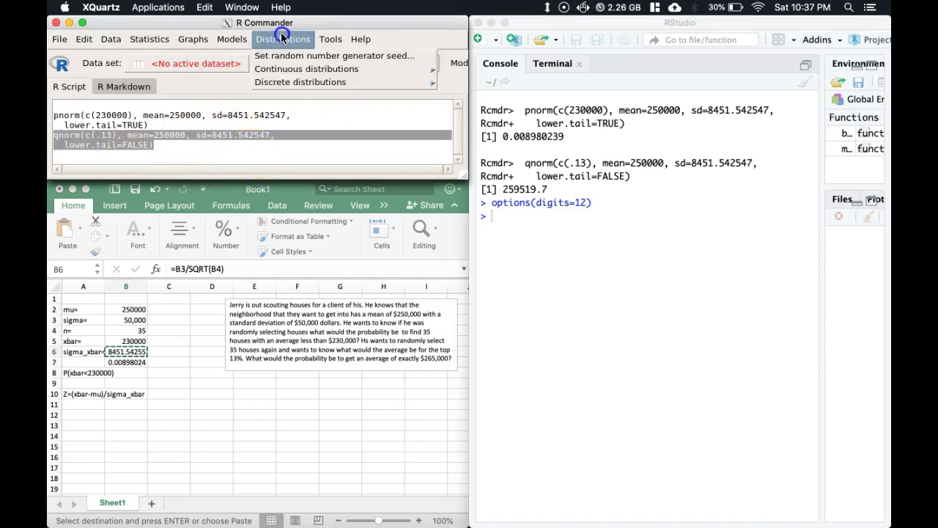
{"action": "mouse_move", "coordinate": [318, 74]}
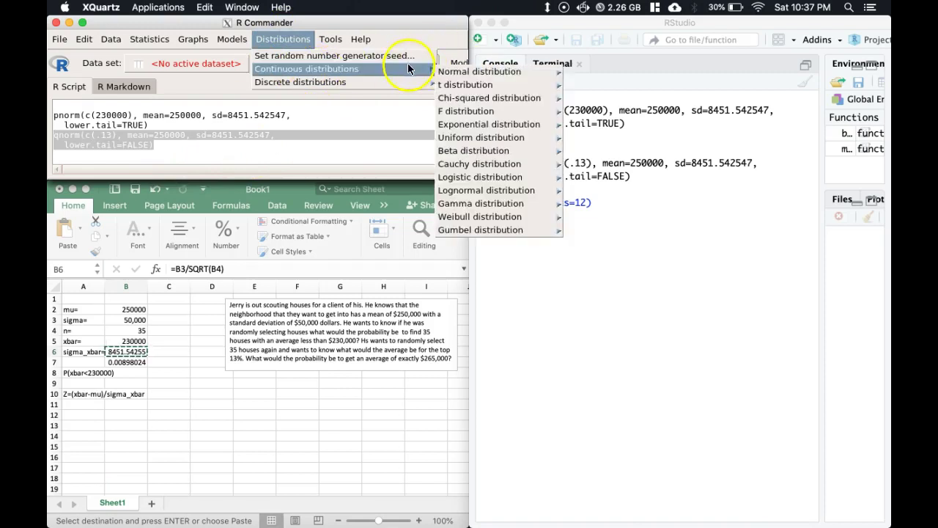
{"action": "mouse_move", "coordinate": [505, 72]}
{"action": "left_click", "coordinate": [612, 81]}
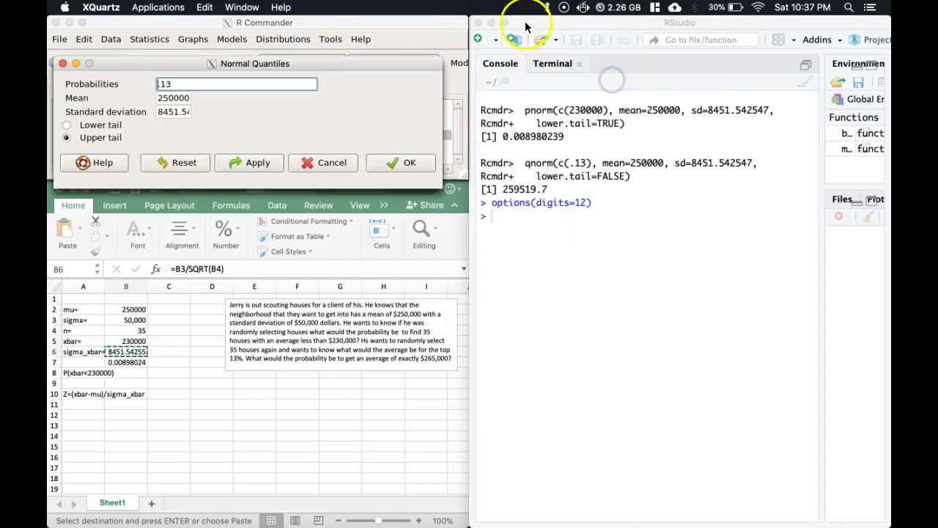
{"action": "left_click", "coordinate": [413, 162]}
{"action": "left_click", "coordinate": [548, 316]}
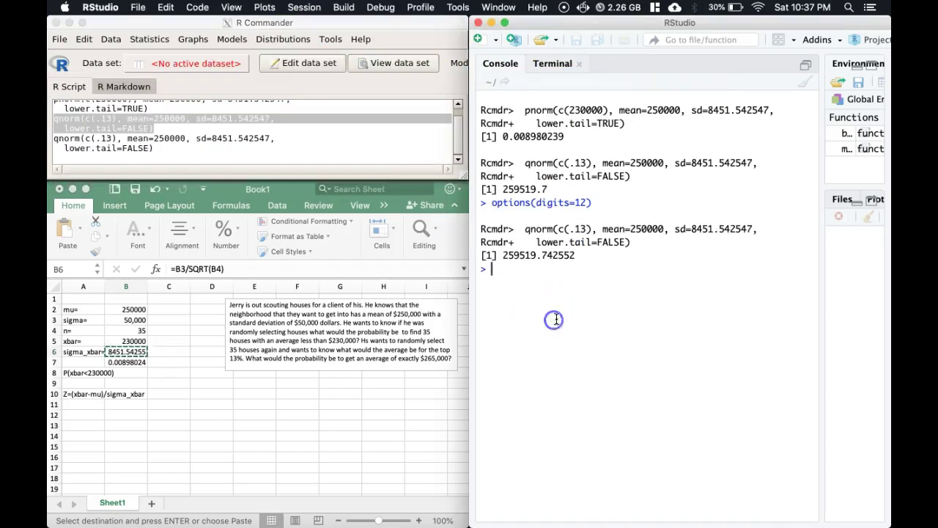
{"action": "left_click", "coordinate": [675, 268]}
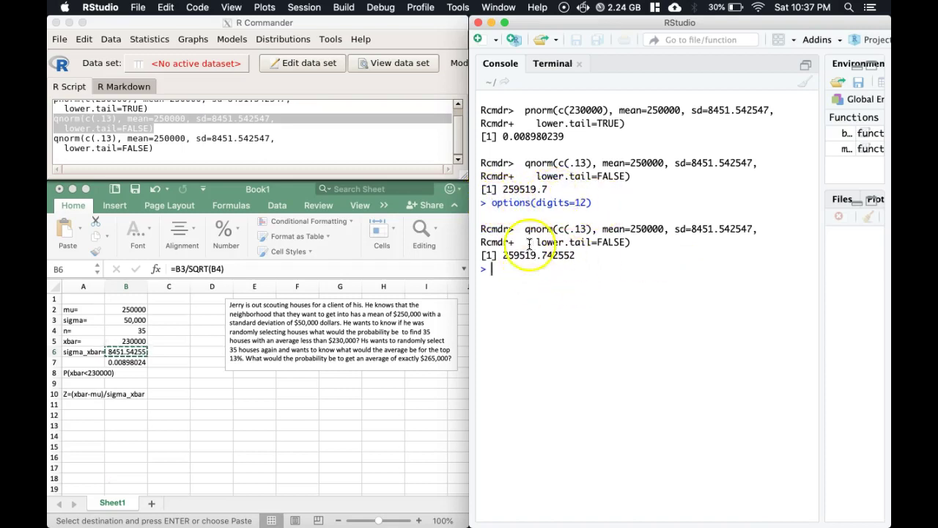
Step: Copy 259519.742552 from the RStudio console into Excel cell B13
{"action": "left_click_drag", "start_coordinate": [575, 255], "coordinate": [502, 256]}
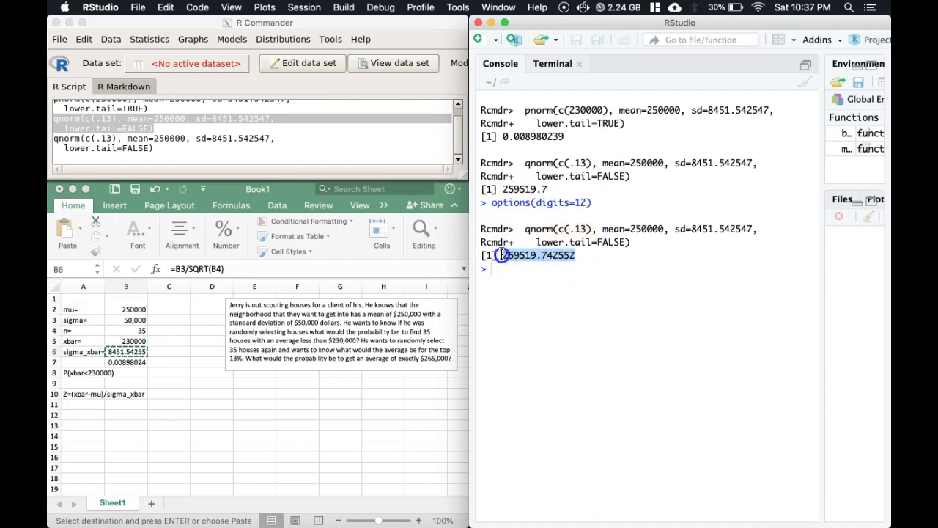
{"action": "right_click", "coordinate": [516, 257]}
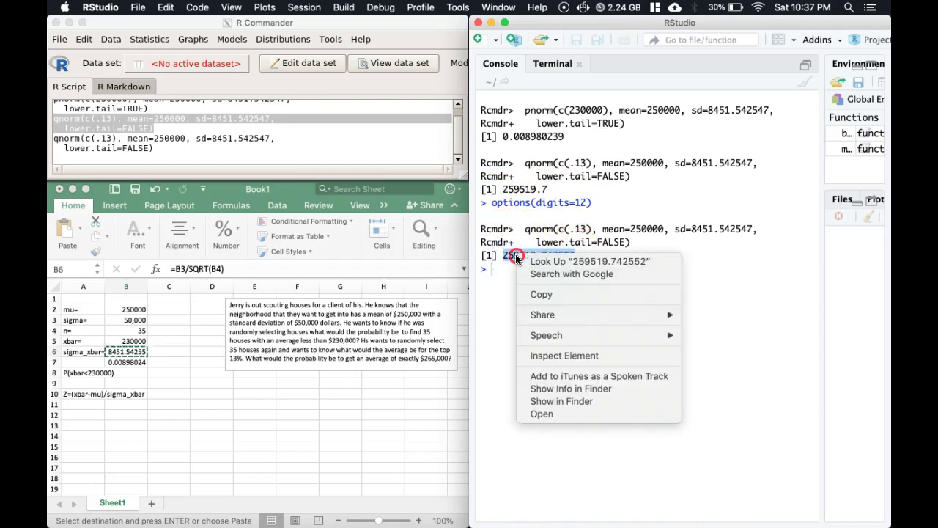
{"action": "left_click", "coordinate": [541, 294]}
{"action": "left_click", "coordinate": [129, 422]}
{"action": "left_click", "coordinate": [126, 424]}
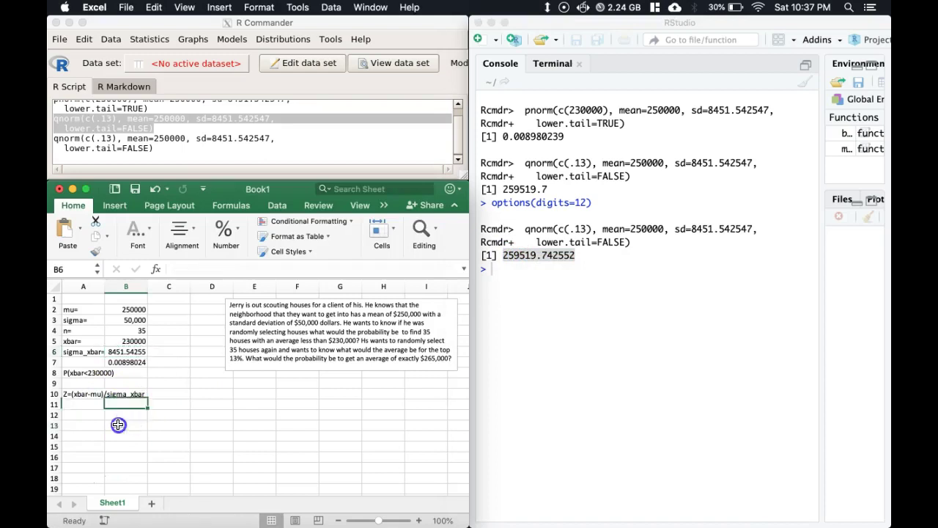
{"action": "right_click", "coordinate": [122, 425]}
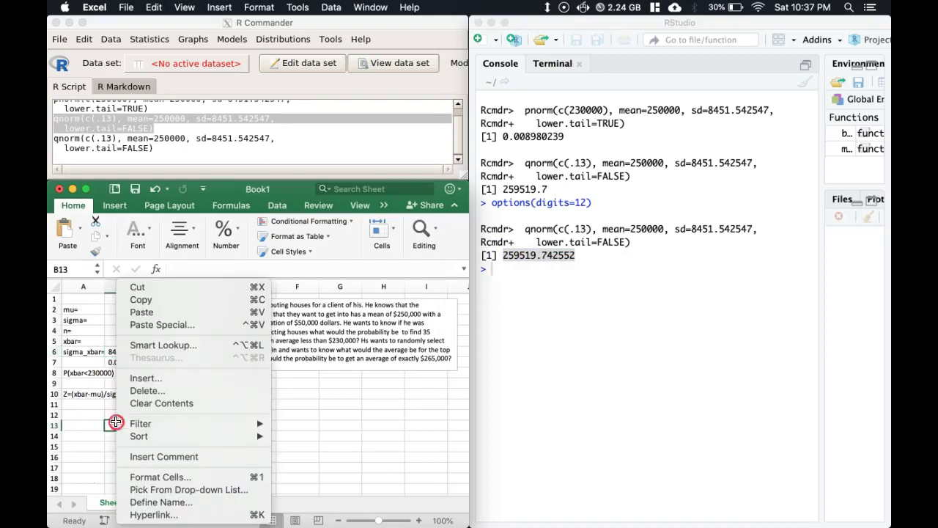
{"action": "left_click", "coordinate": [135, 311]}
{"action": "left_click", "coordinate": [210, 426]}
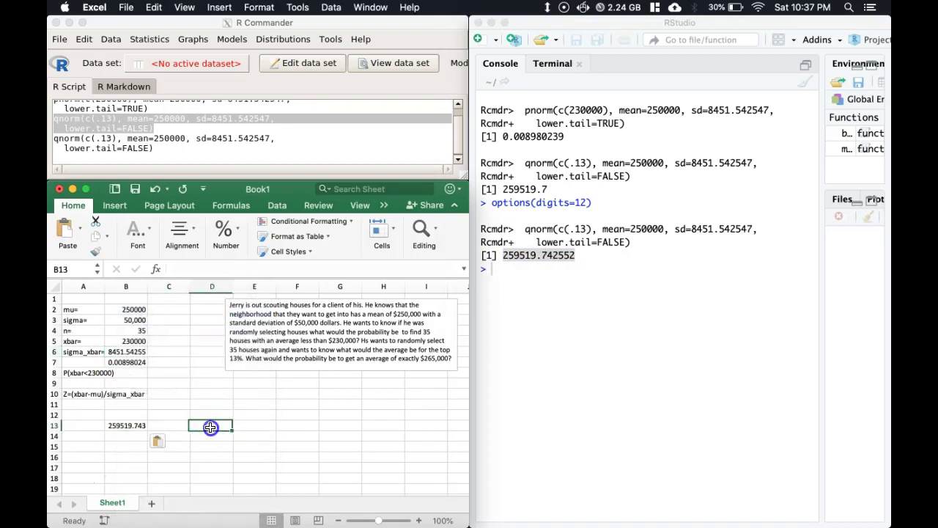